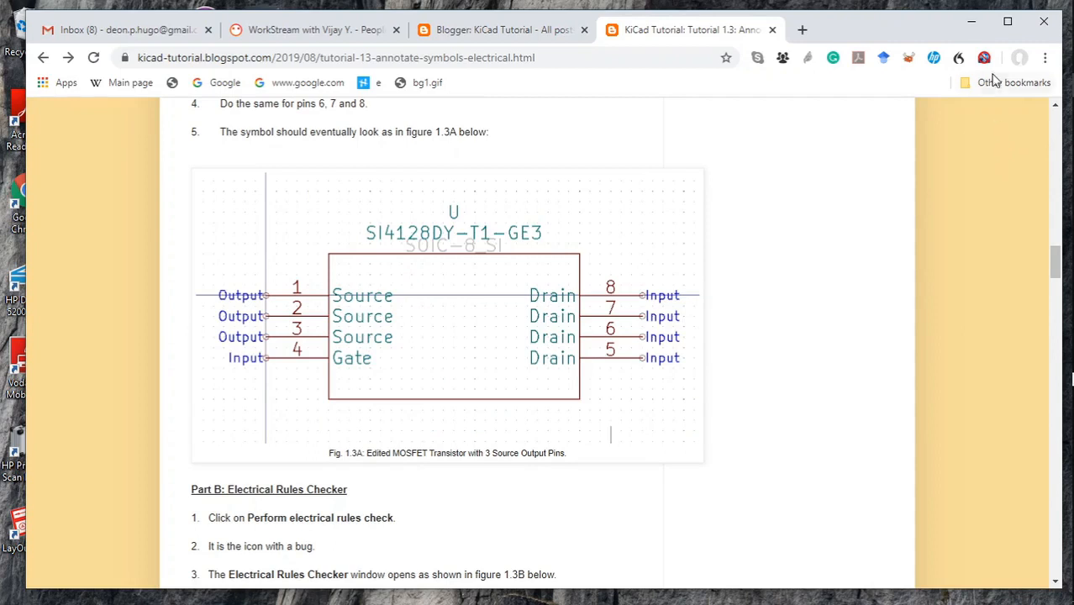
# Step: Minimize the browser and switch to the LTC 1624Video schematic in Eeschema
pyautogui.moveTo(898, 27); pyautogui.dragTo(894, 19)
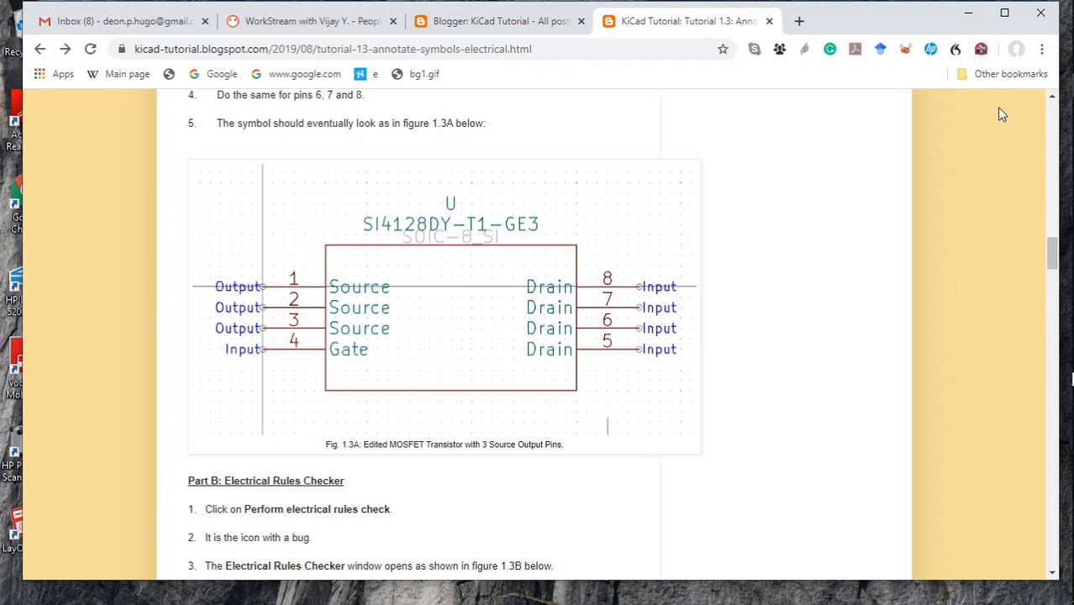
pyautogui.click(970, 16)
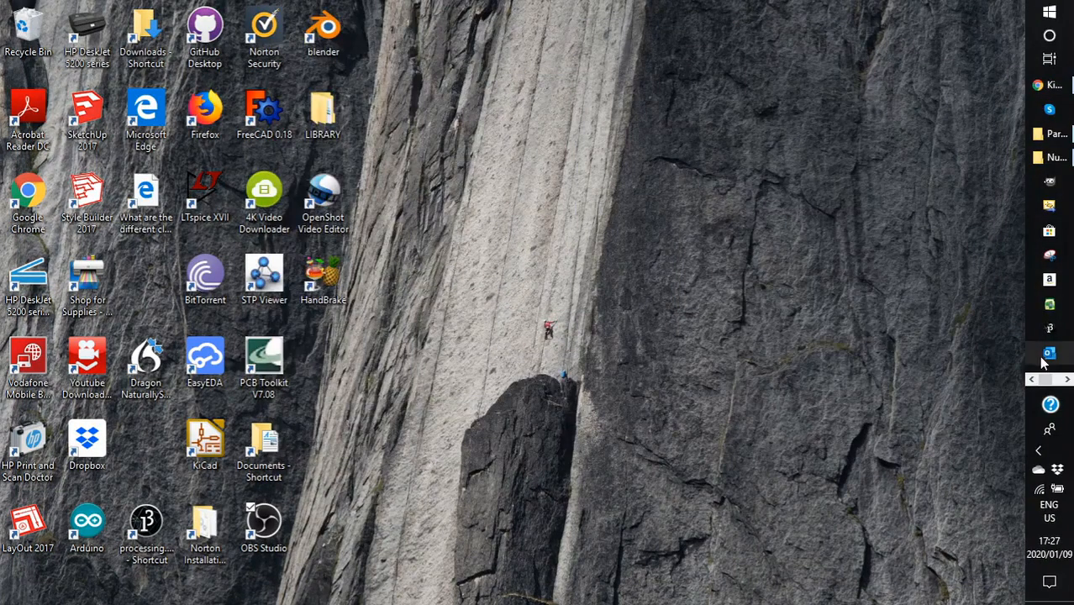
pyautogui.click(1064, 380)
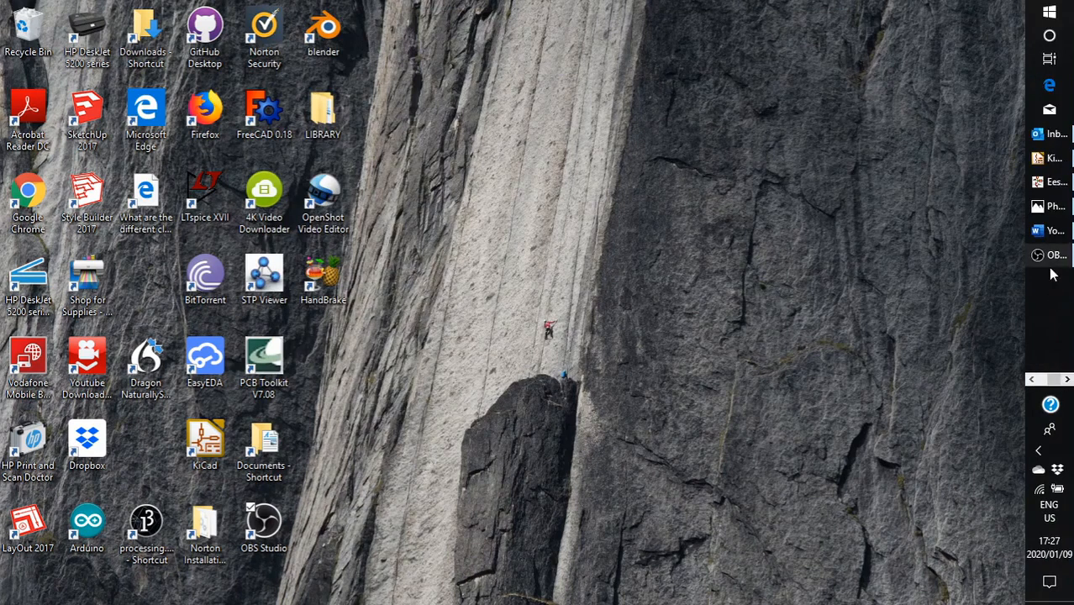
pyautogui.click(1048, 187)
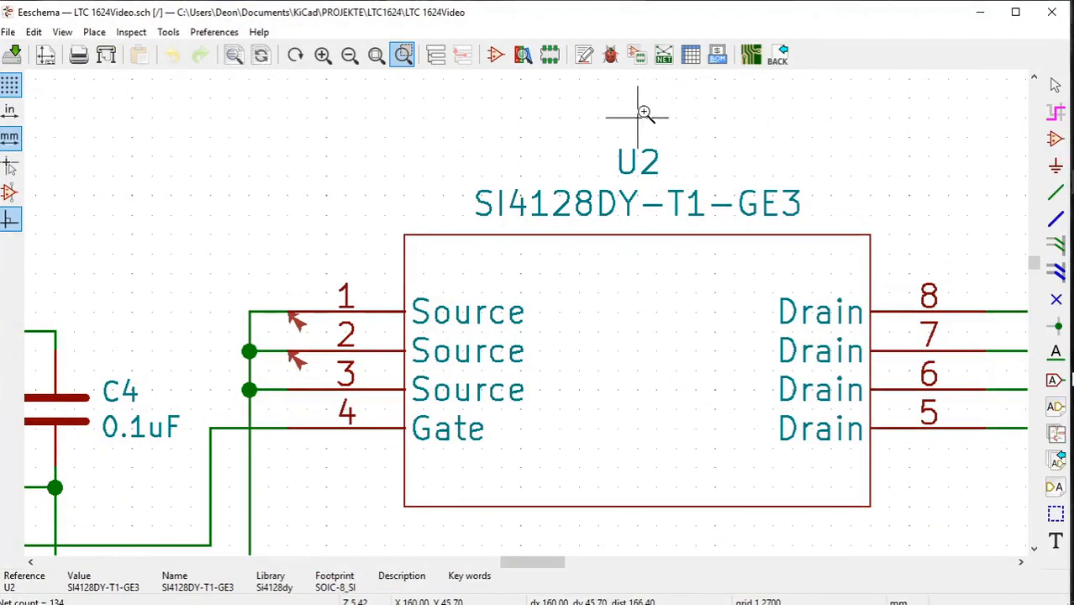
# Step: Delete the existing ERC markers and rerun the electrical rules check on the schematic
pyautogui.click(1055, 85)
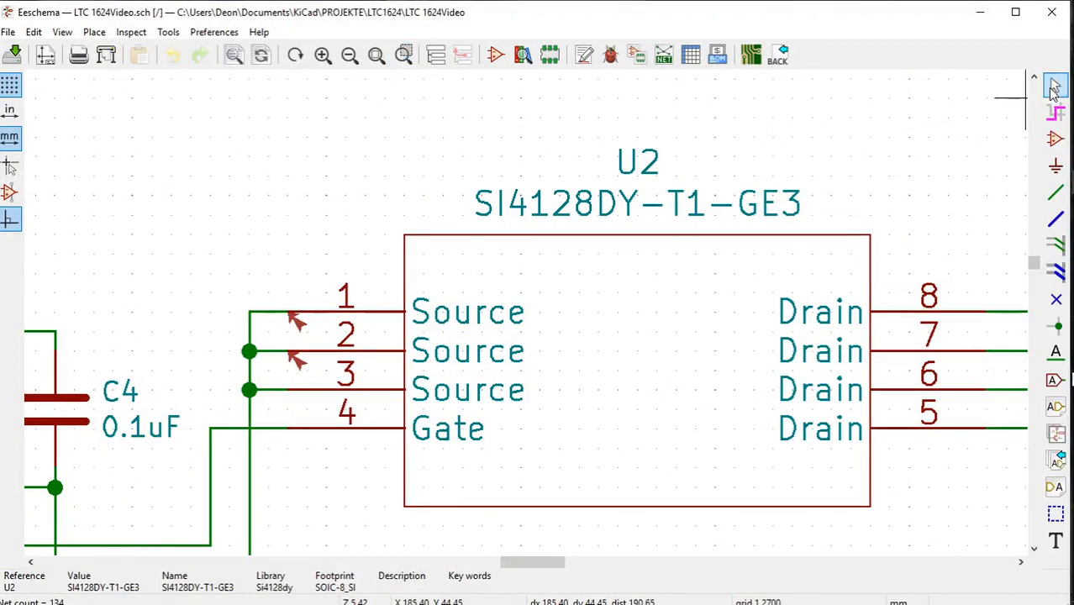
pyautogui.click(611, 55)
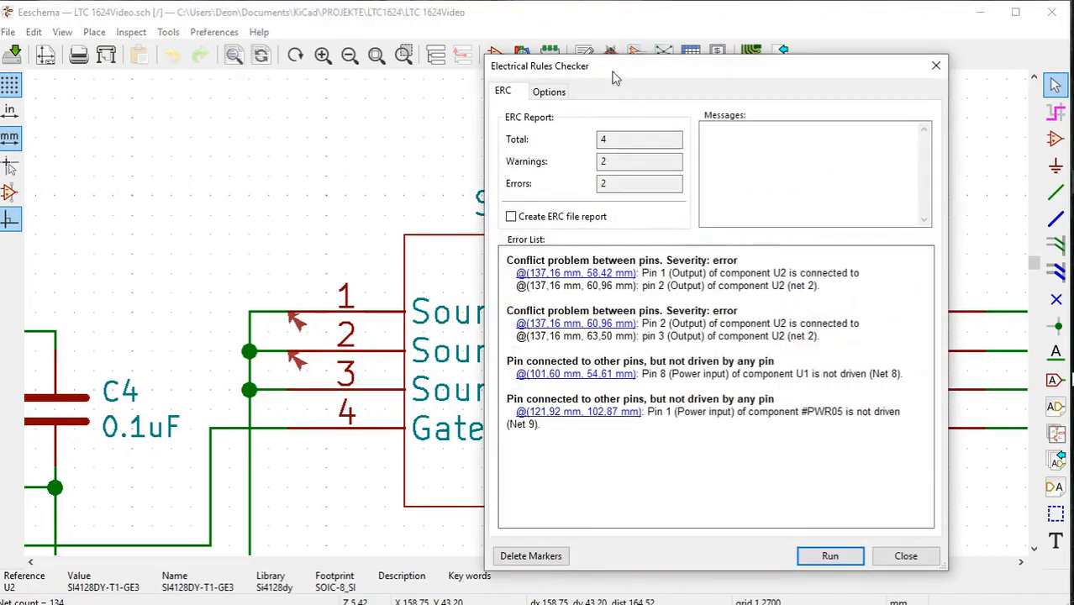
pyautogui.click(514, 558)
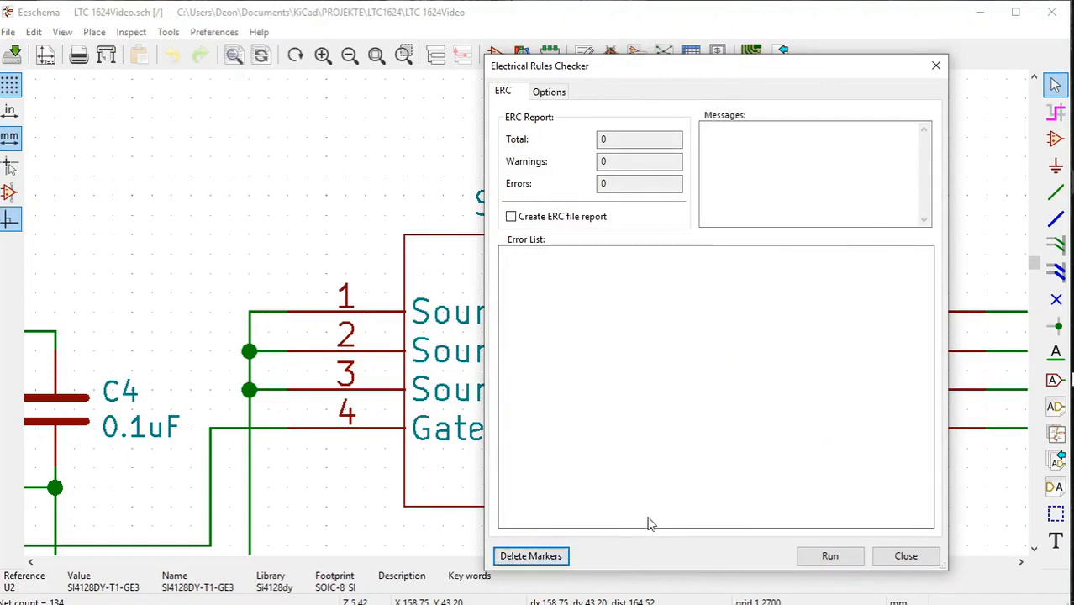
pyautogui.click(823, 557)
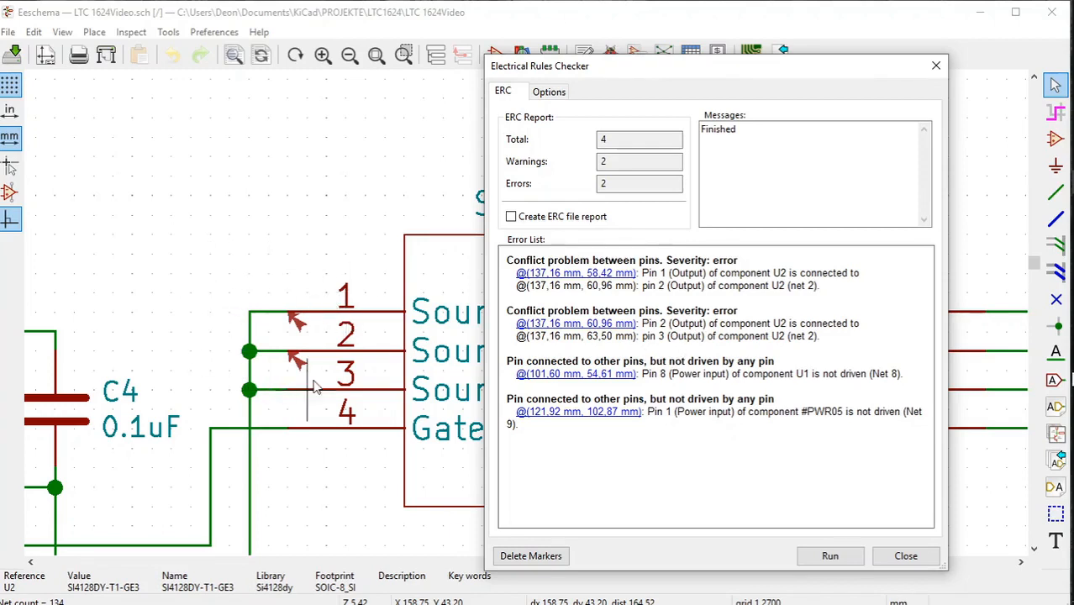
# Step: Locate the two pin conflict errors of component U2 in the schematic from the error list
pyautogui.click(557, 274)
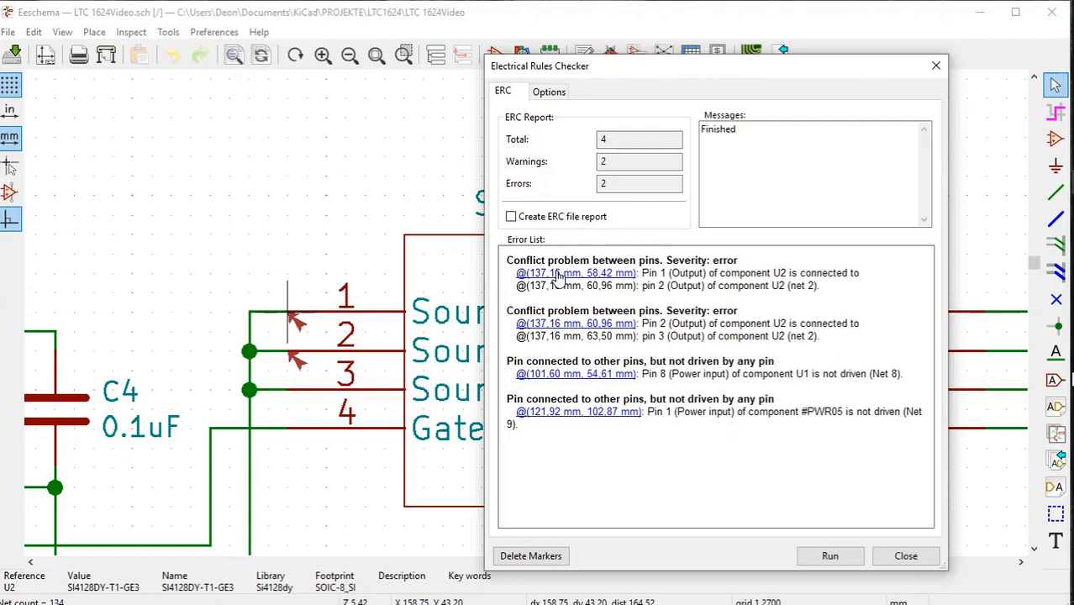
pyautogui.click(568, 326)
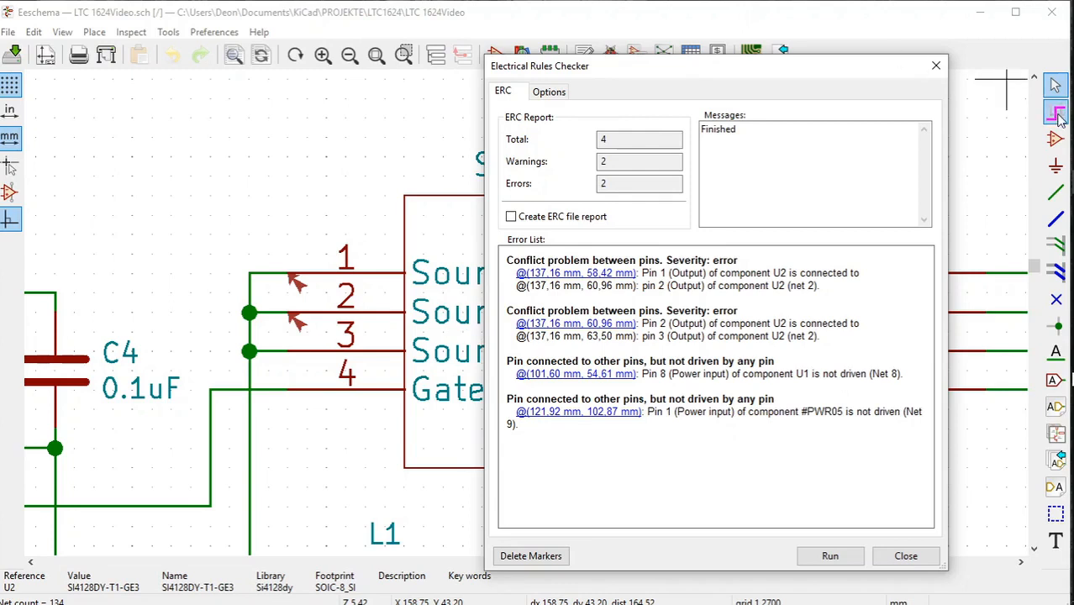
# Step: Switch to the KiCad tutorial in Chrome and open its linked further reading on why MOSFETs use multiple pins
pyautogui.moveTo(1057, 187)
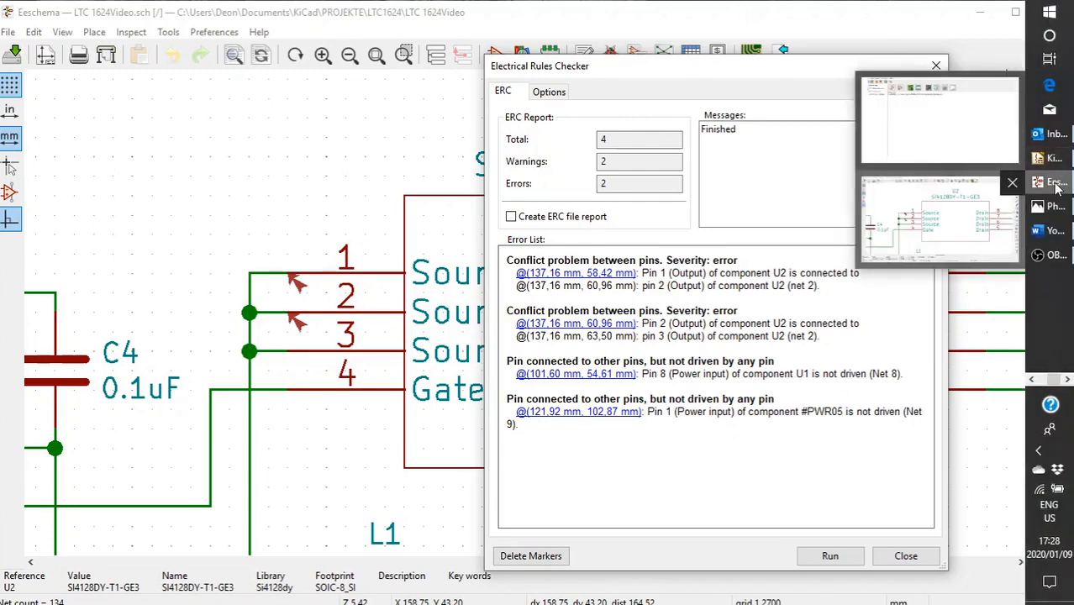
pyautogui.moveTo(1062, 237)
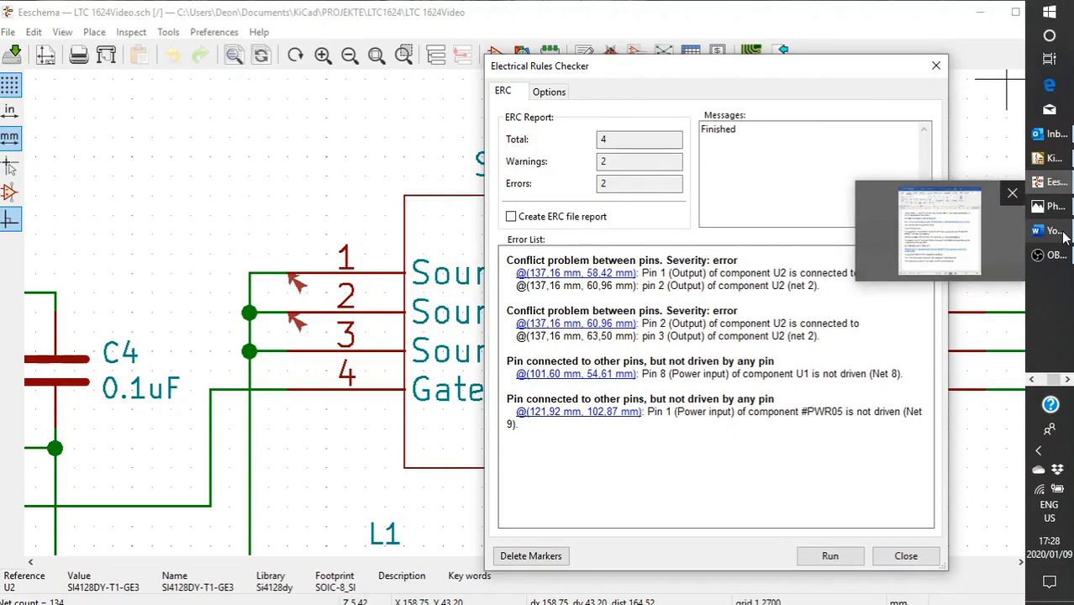
pyautogui.click(1040, 384)
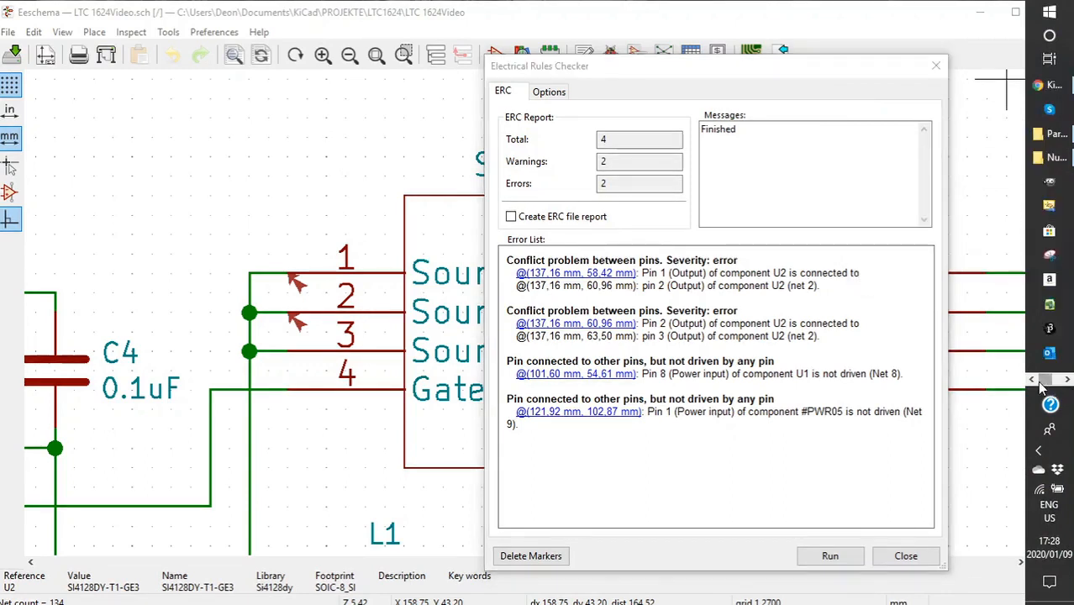
pyautogui.click(1046, 88)
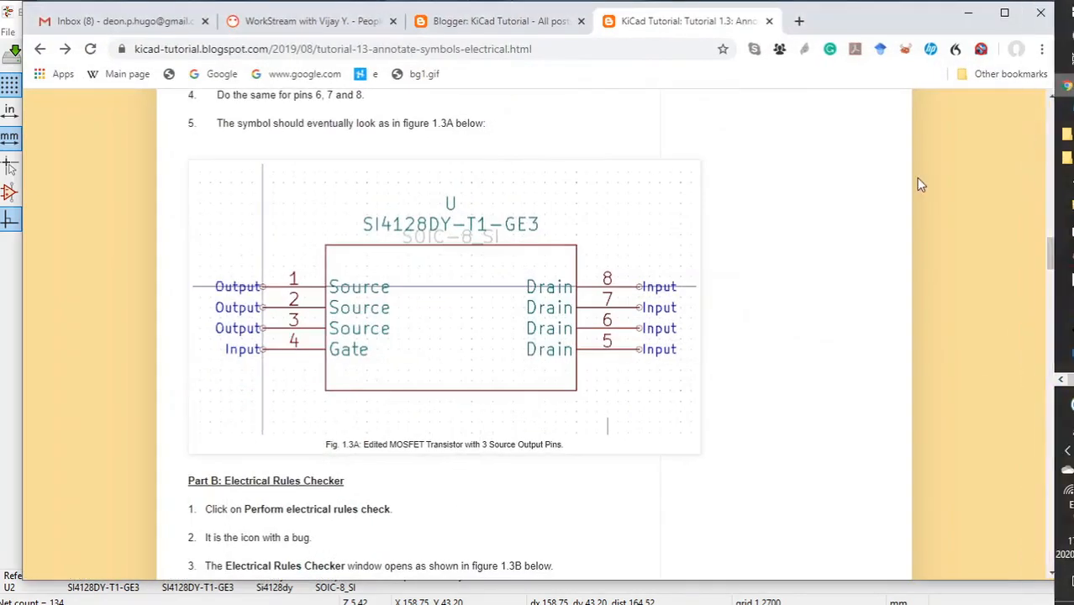
pyautogui.moveTo(1057, 248); pyautogui.dragTo(1052, 411)
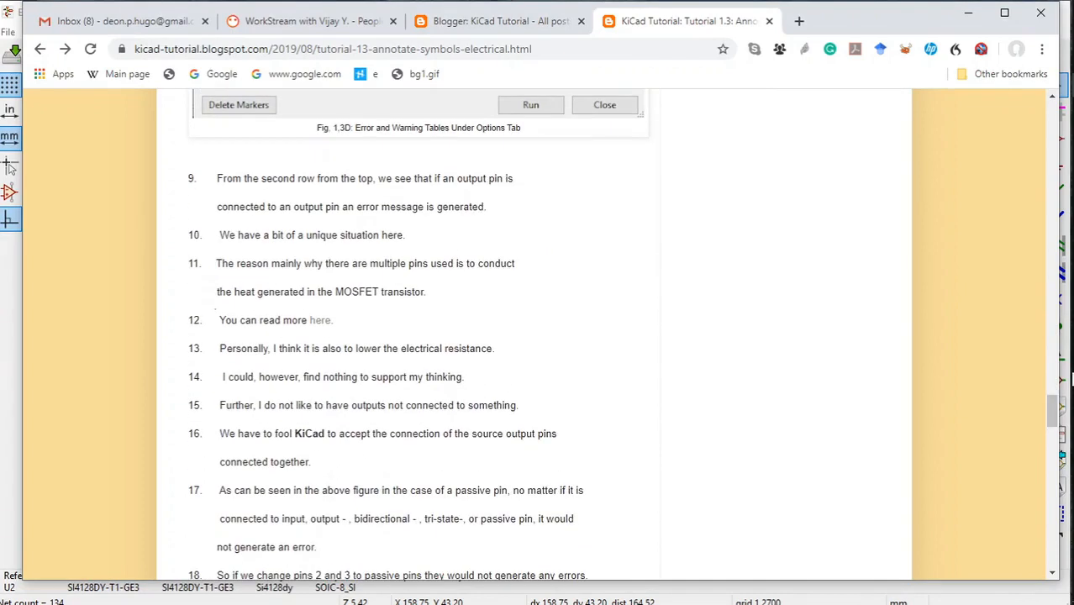
pyautogui.click(320, 322)
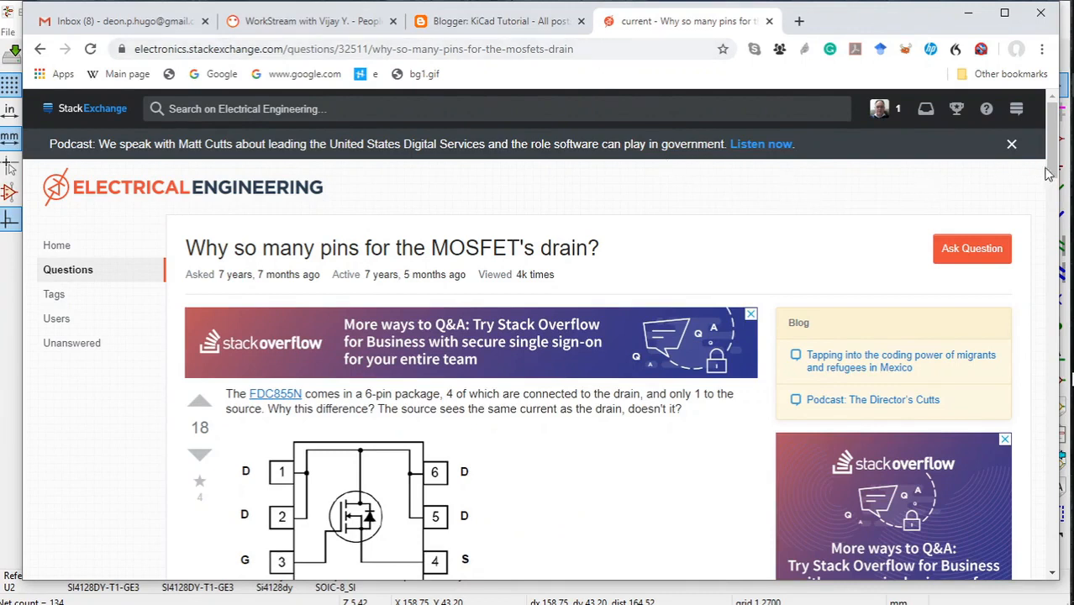
# Step: Read the Stack Exchange question and accepted answer on why the MOSFET's drain has so many pins
pyautogui.moveTo(1053, 172); pyautogui.dragTo(1057, 180)
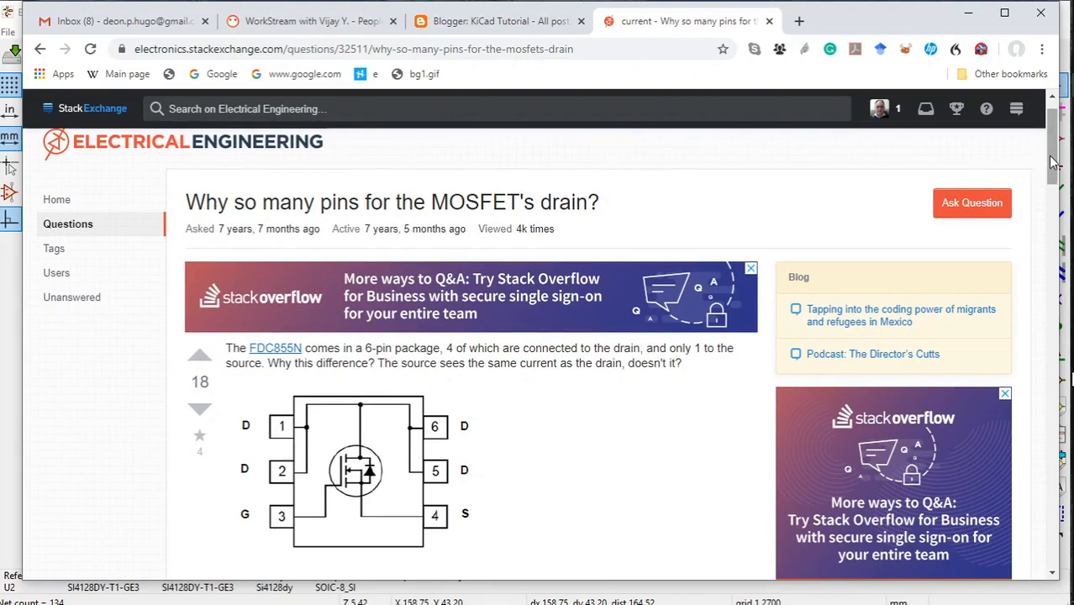
pyautogui.scroll(-5, 1052, 161)
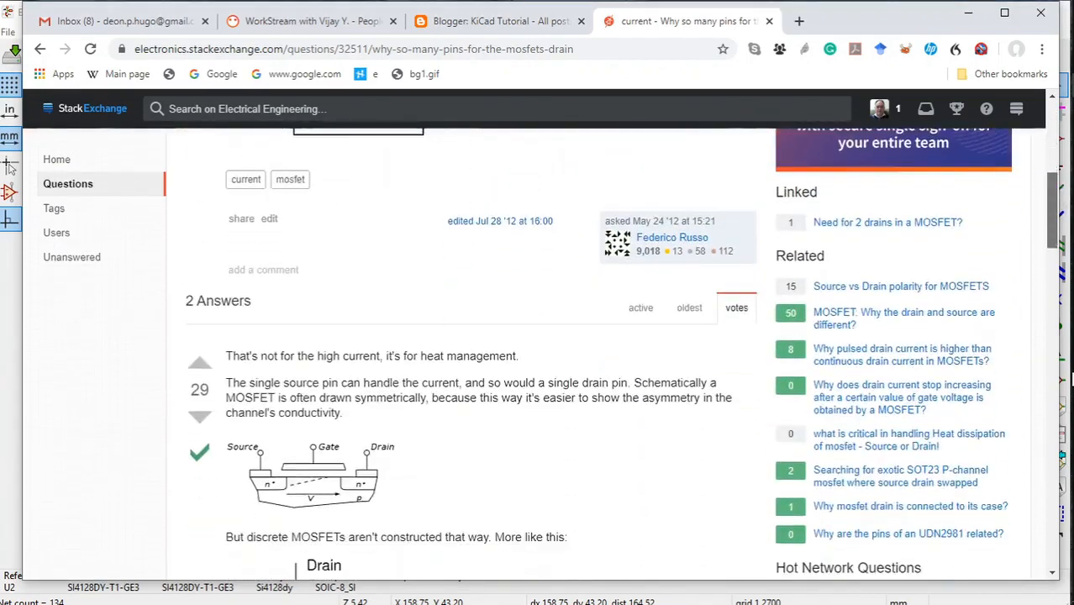
pyautogui.scroll(-2, 621, 353)
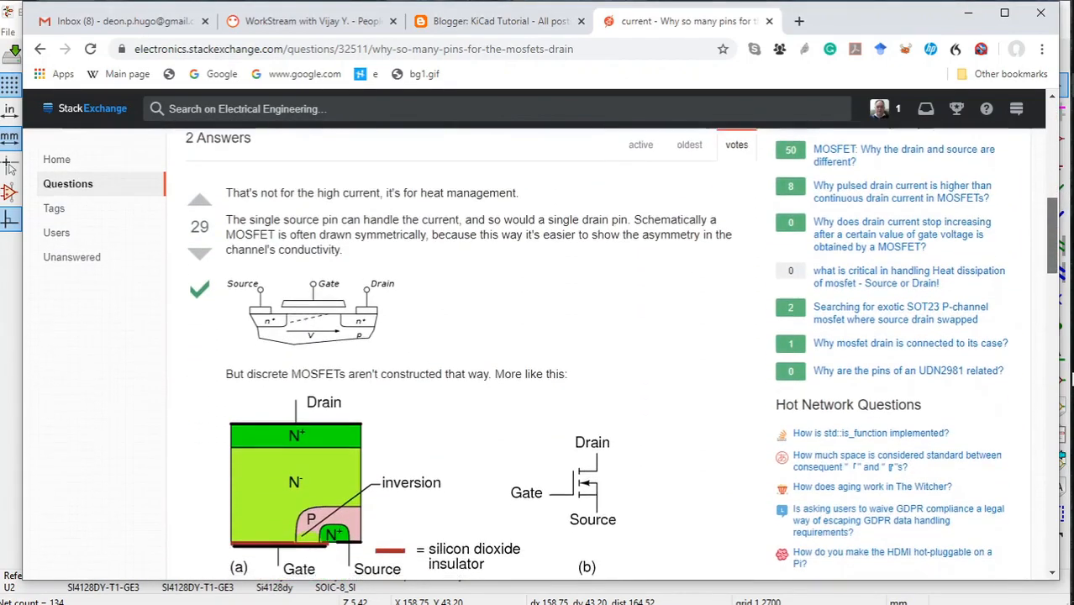
pyautogui.scroll(-1, 830, 311)
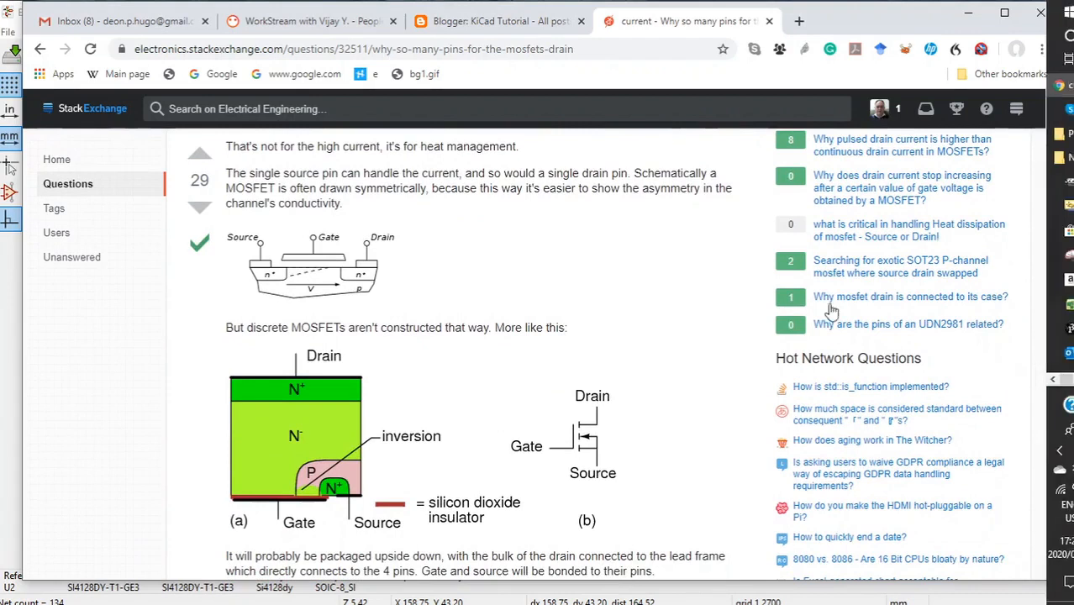
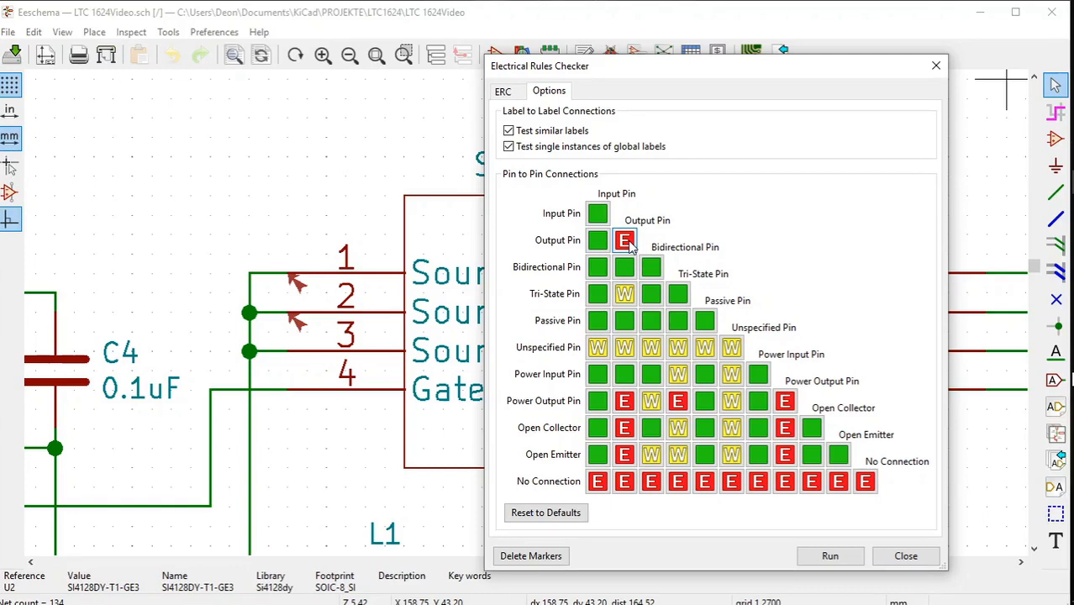
# Step: Set the output-to-output pin connection rule to no error or warning and rerun the electrical rules check
pyautogui.click(626, 241)
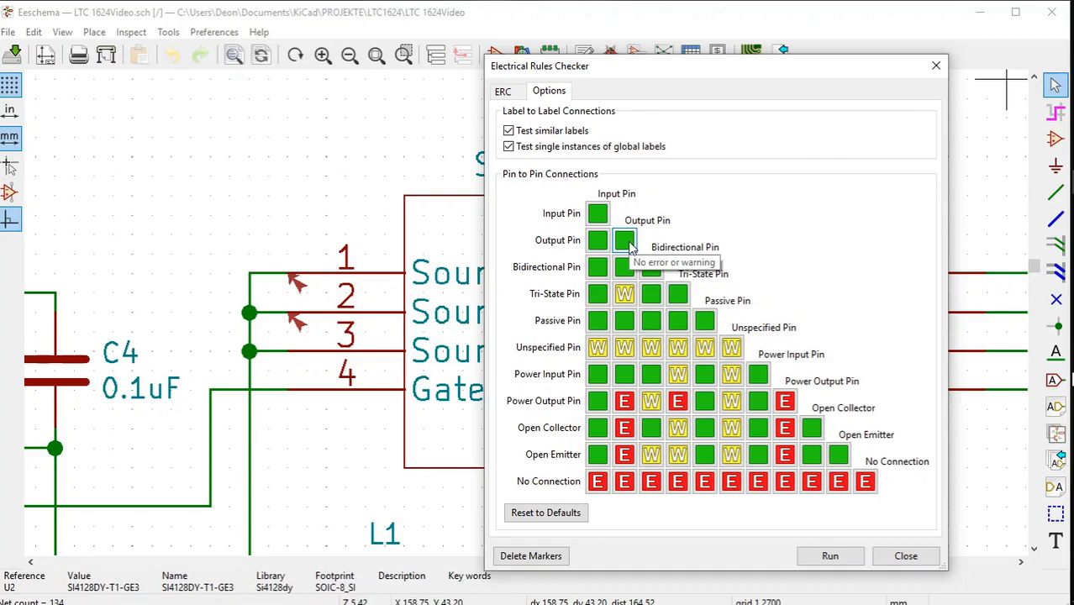
pyautogui.click(508, 95)
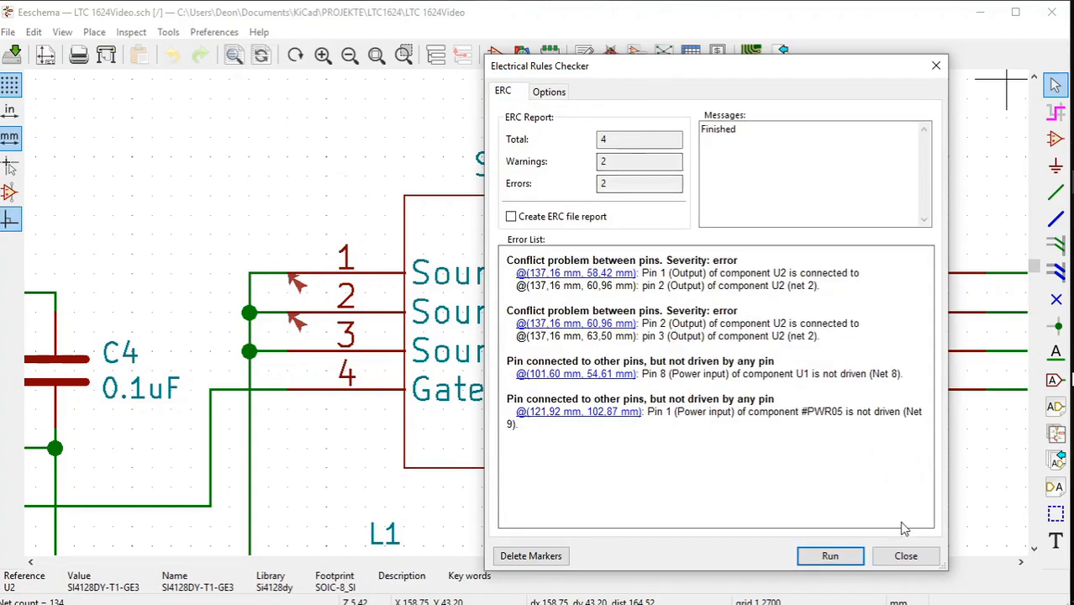
pyautogui.click(830, 556)
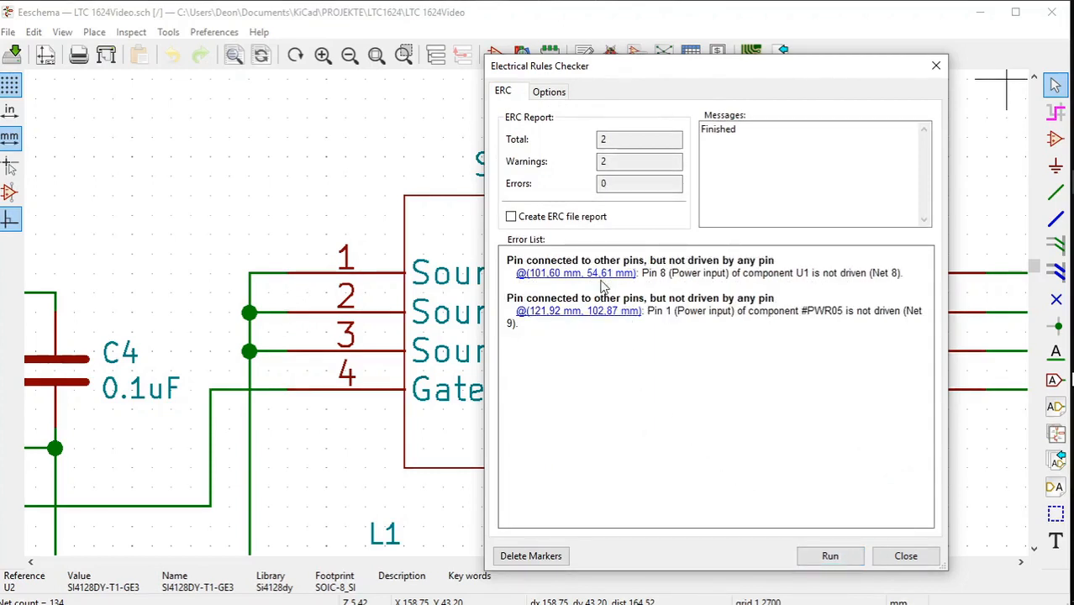
# Step: Restore the output-to-output pin connection rule to error, rerun the electrical rules check and close the checker
pyautogui.click(544, 92)
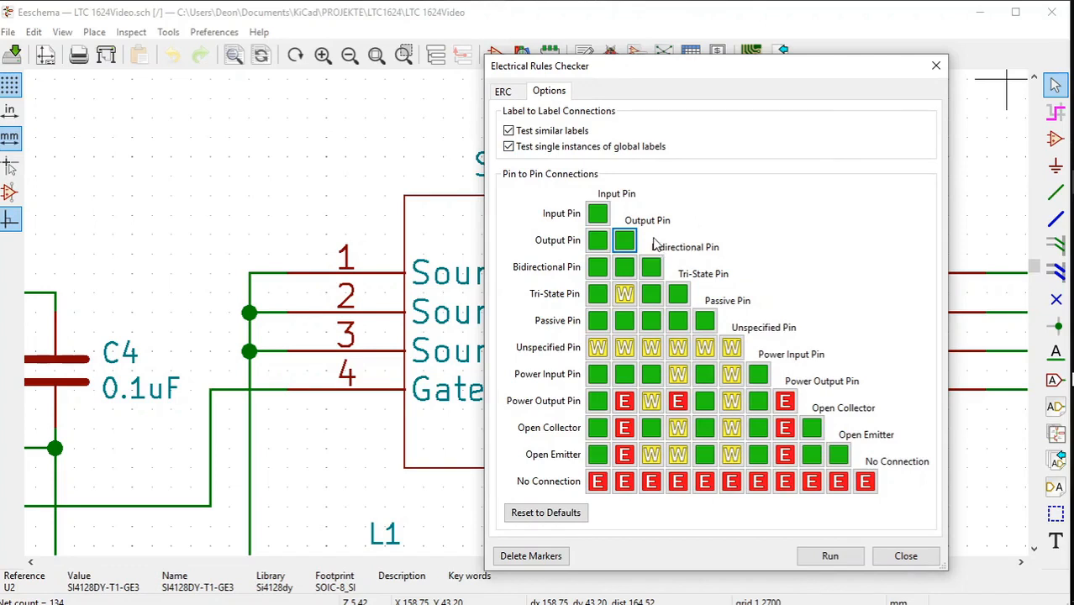
pyautogui.click(629, 243)
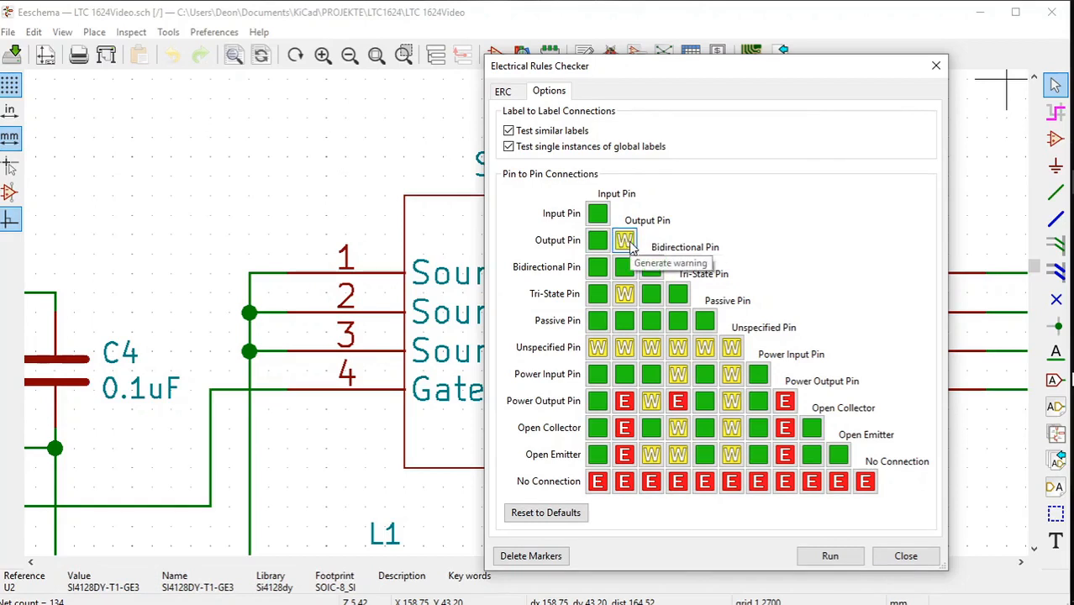
pyautogui.click(630, 243)
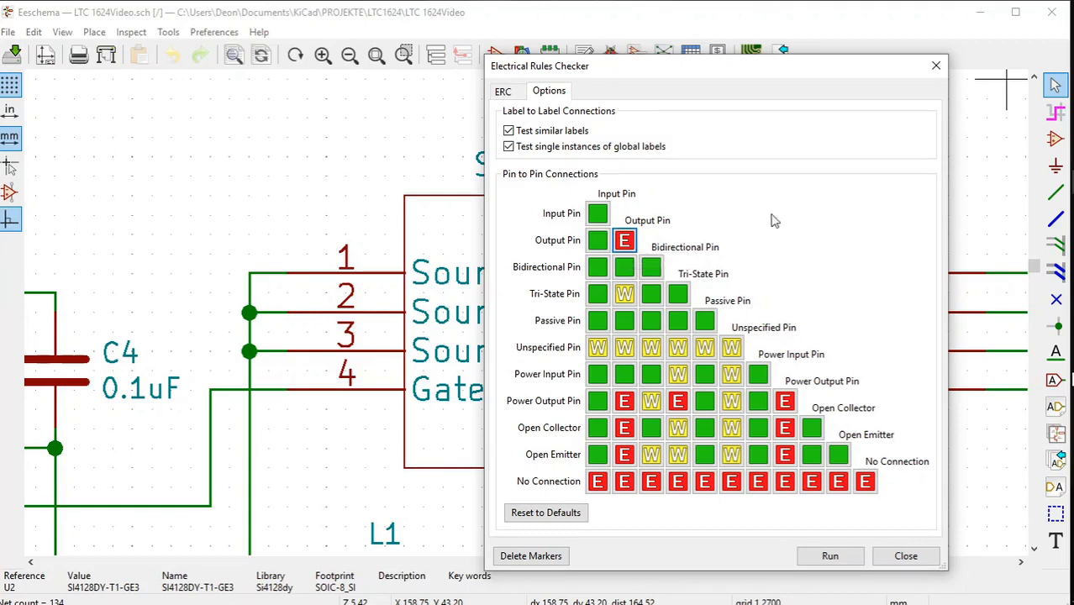
pyautogui.click(504, 92)
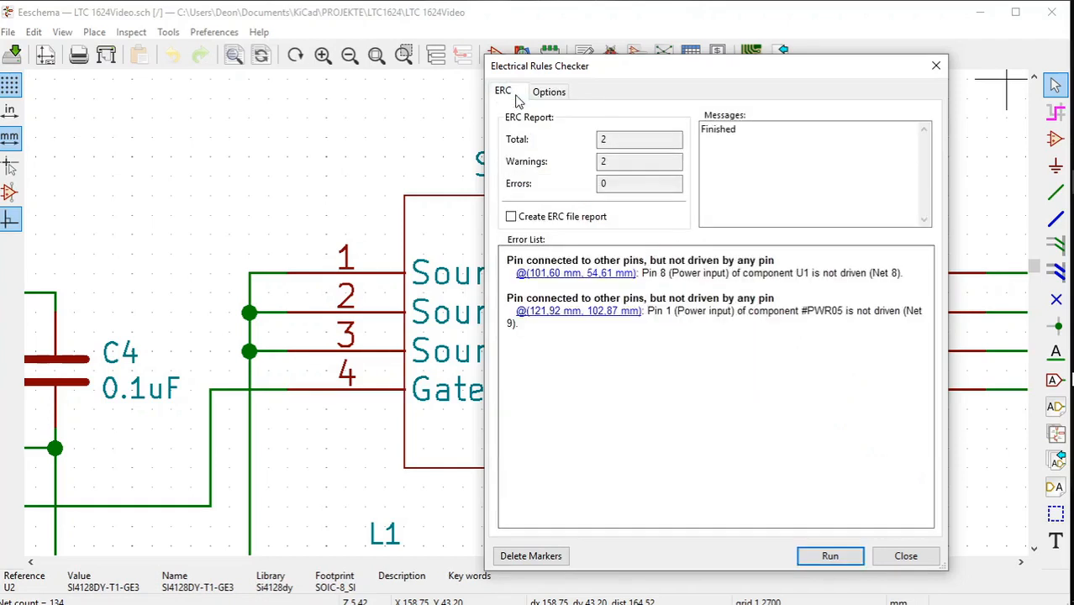
pyautogui.click(829, 557)
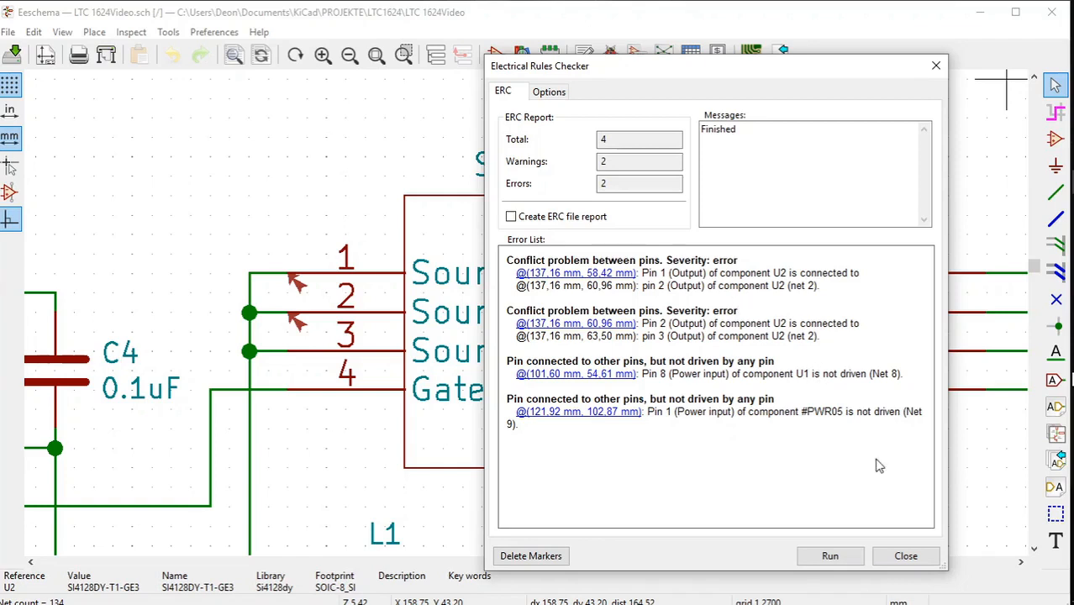
pyautogui.click(905, 555)
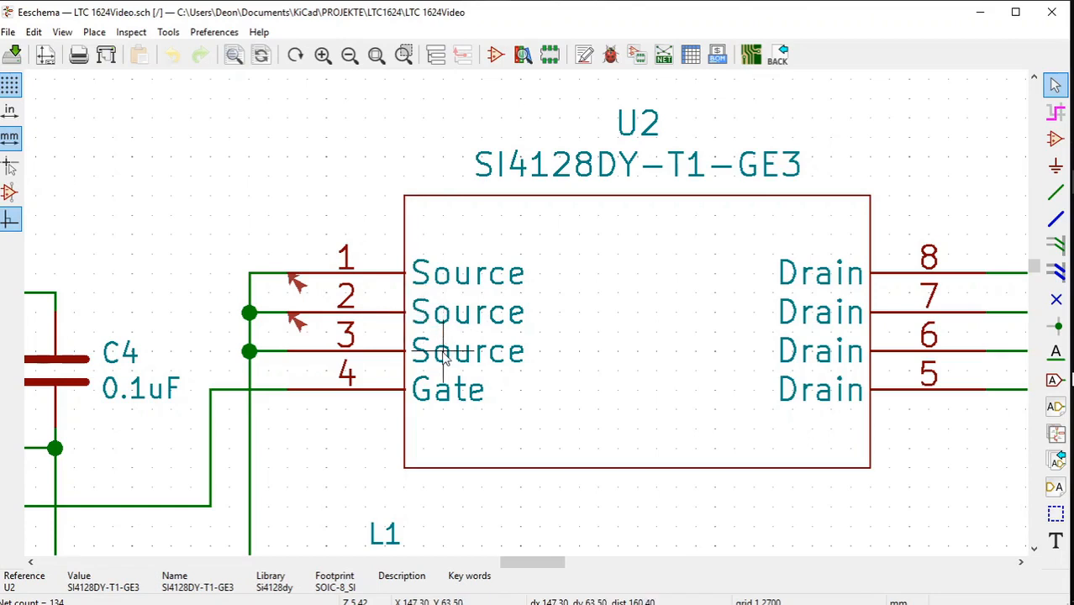
# Step: Review the pin-to-pin connection rules in the Electrical Rules Checker options, then close the checker
pyautogui.click(611, 55)
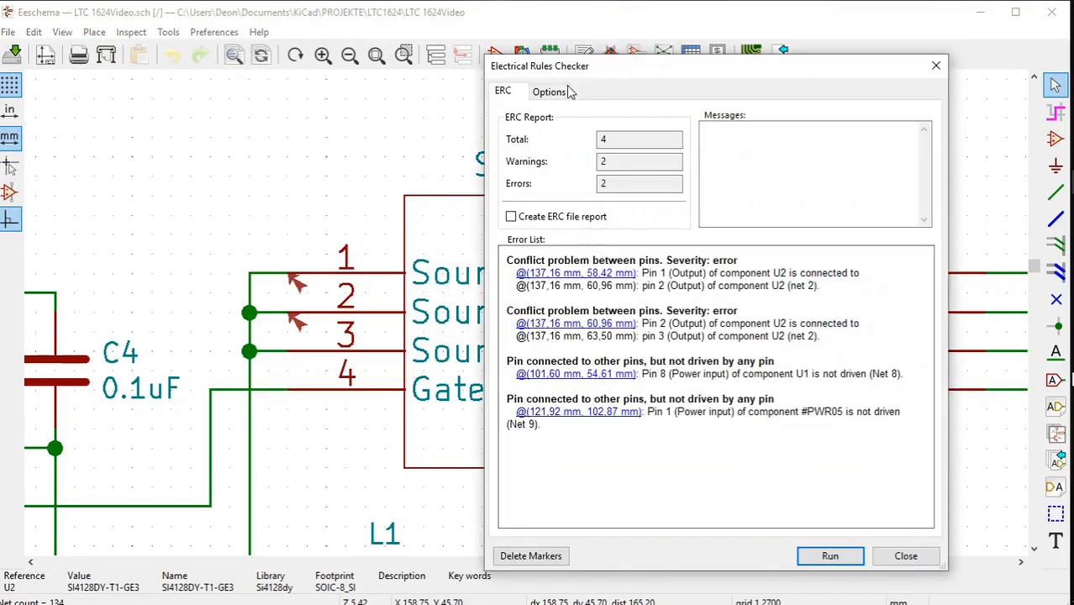
pyautogui.click(551, 93)
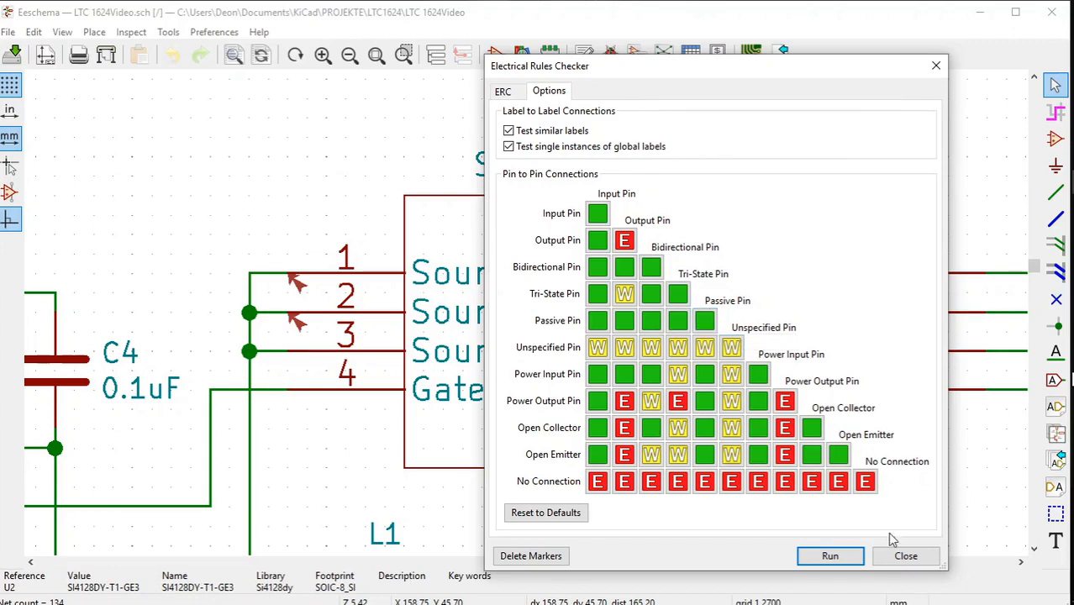
pyautogui.click(905, 557)
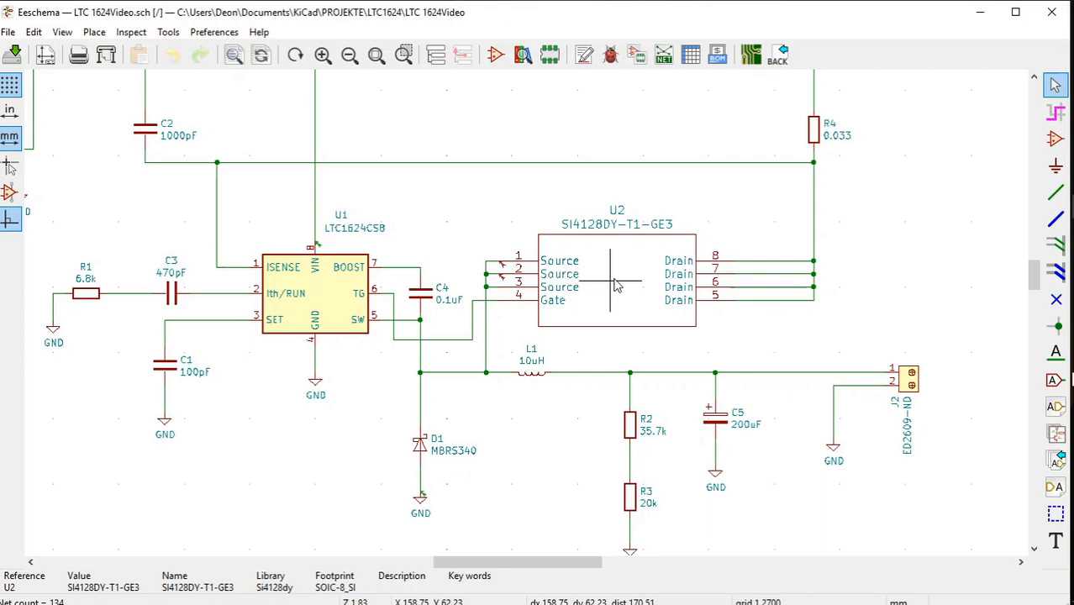
# Step: Open the SI4128DY-T1-GE3 symbol of MOSFET U2 in the library's symbol editor
pyautogui.rightClick(614, 286)
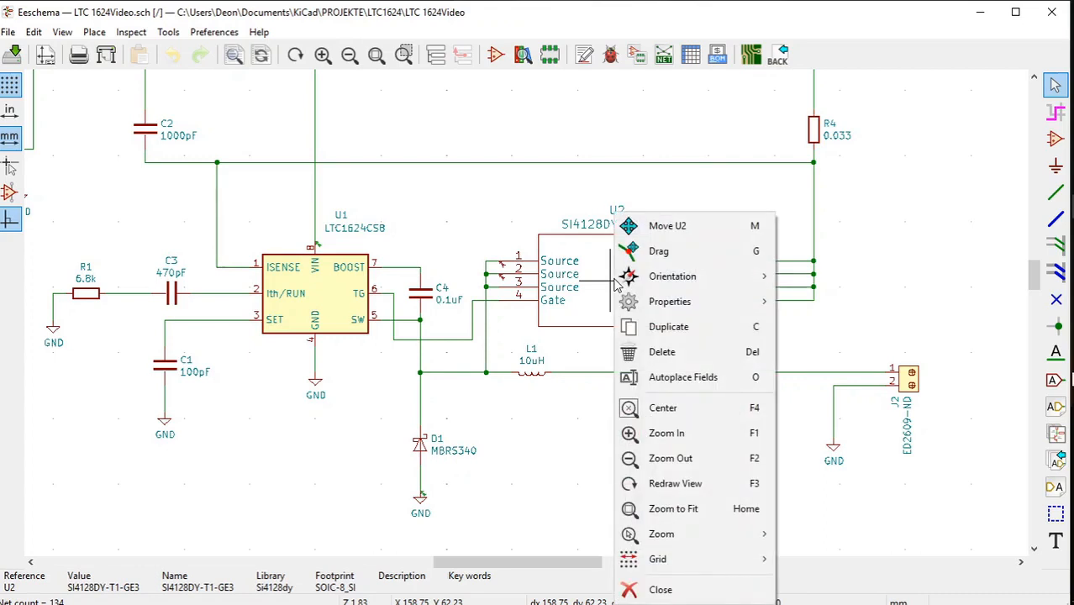
pyautogui.moveTo(634, 307)
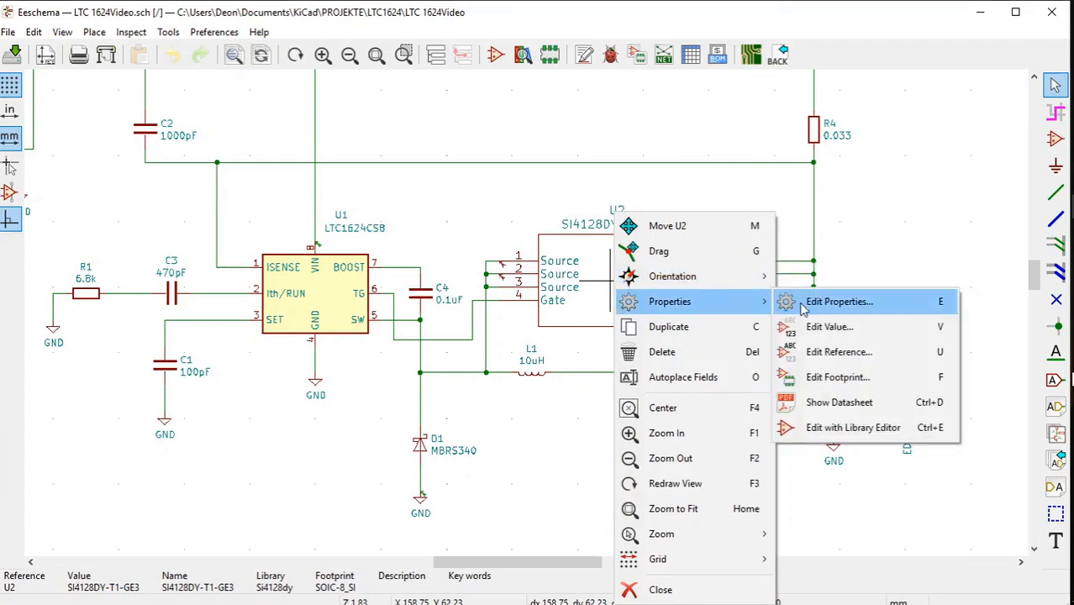
pyautogui.click(838, 430)
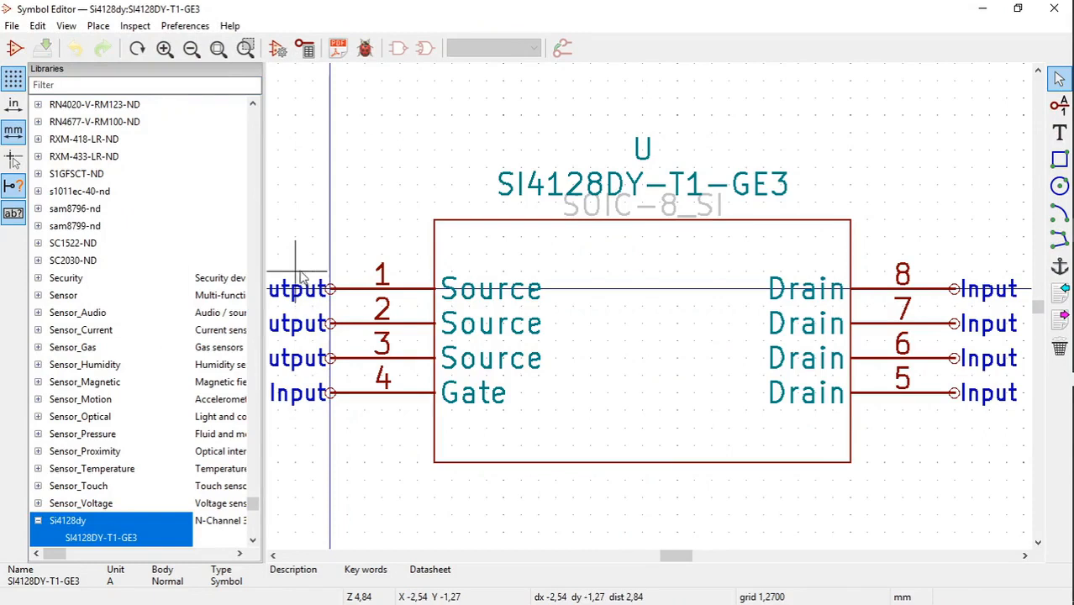
# Step: Set the electrical type of Source pin 2 on the MOSFET symbol to Passive
pyautogui.click(191, 50)
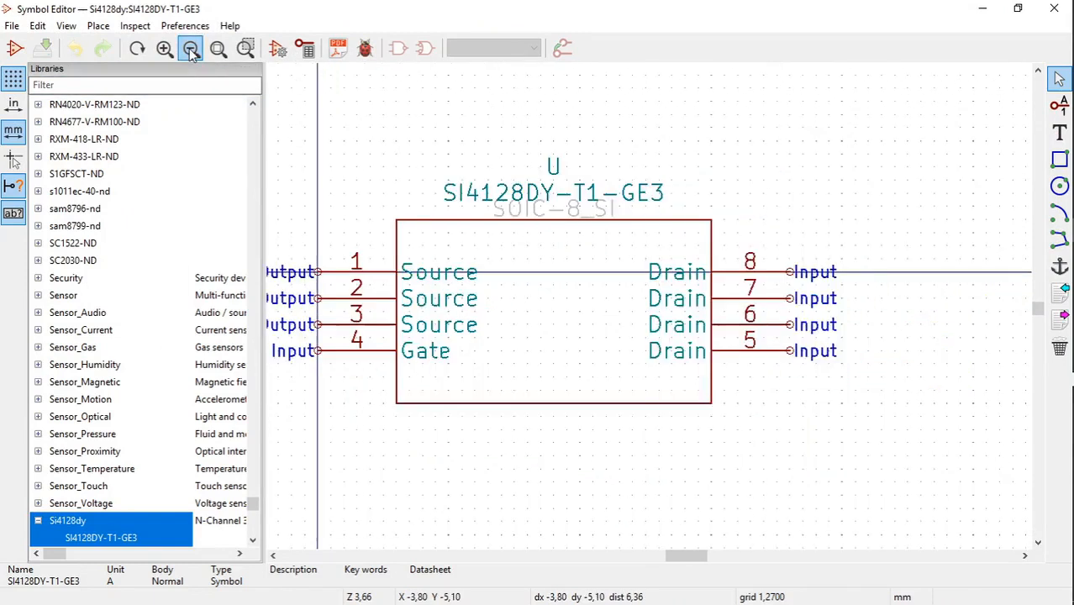
pyautogui.moveTo(689, 556); pyautogui.dragTo(679, 560)
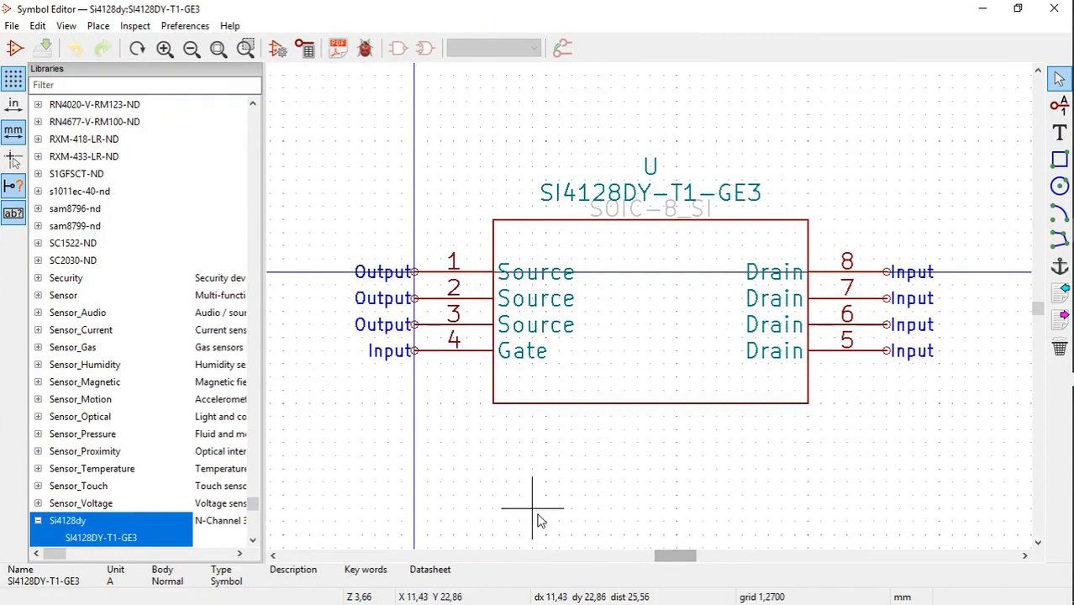
pyautogui.click(473, 305)
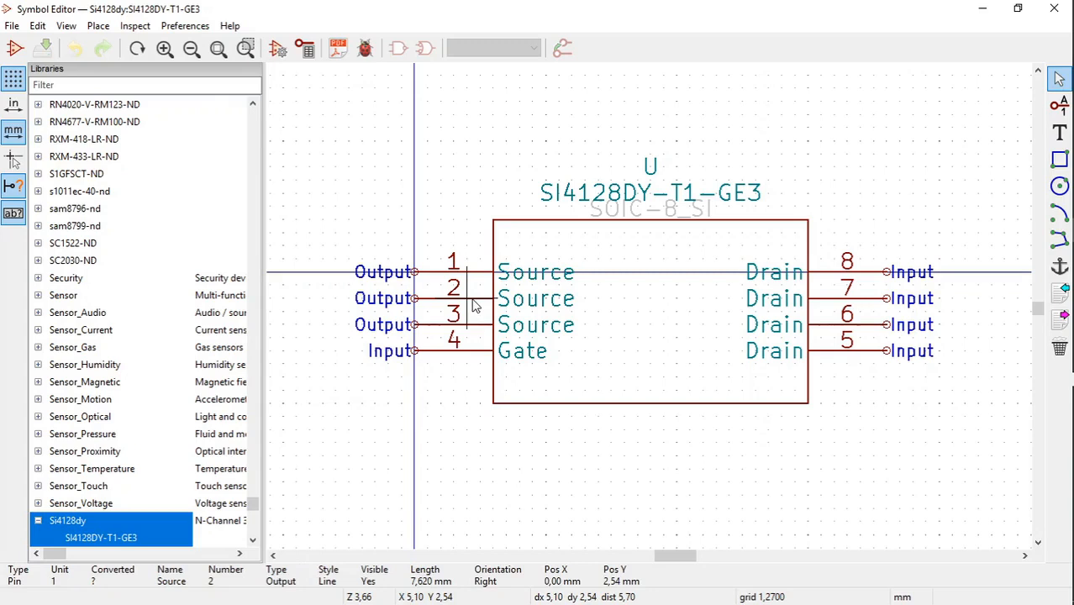
pyautogui.rightClick(475, 308)
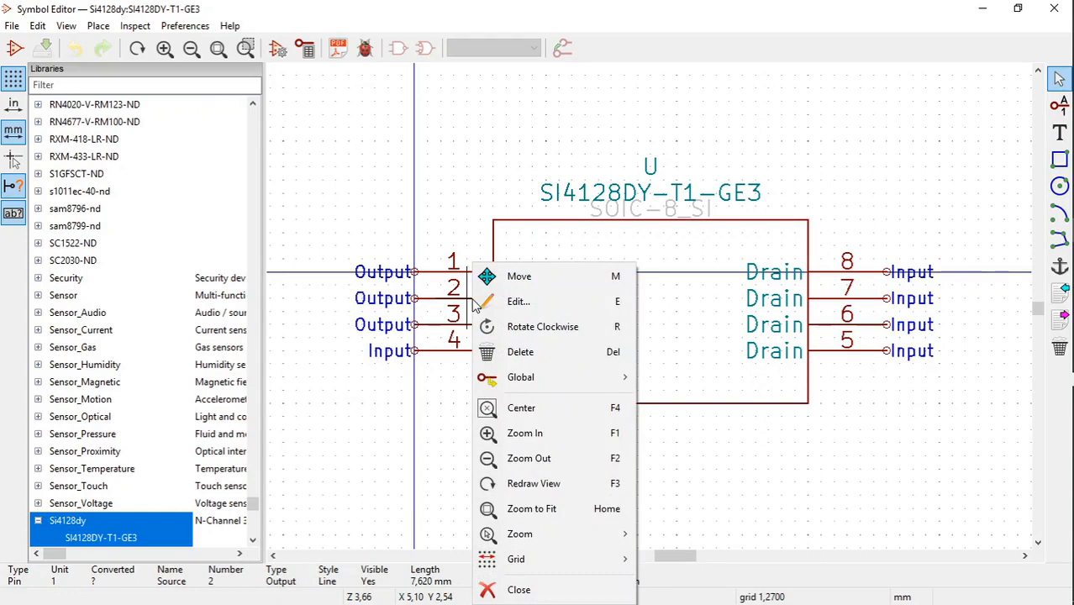
pyautogui.click(514, 304)
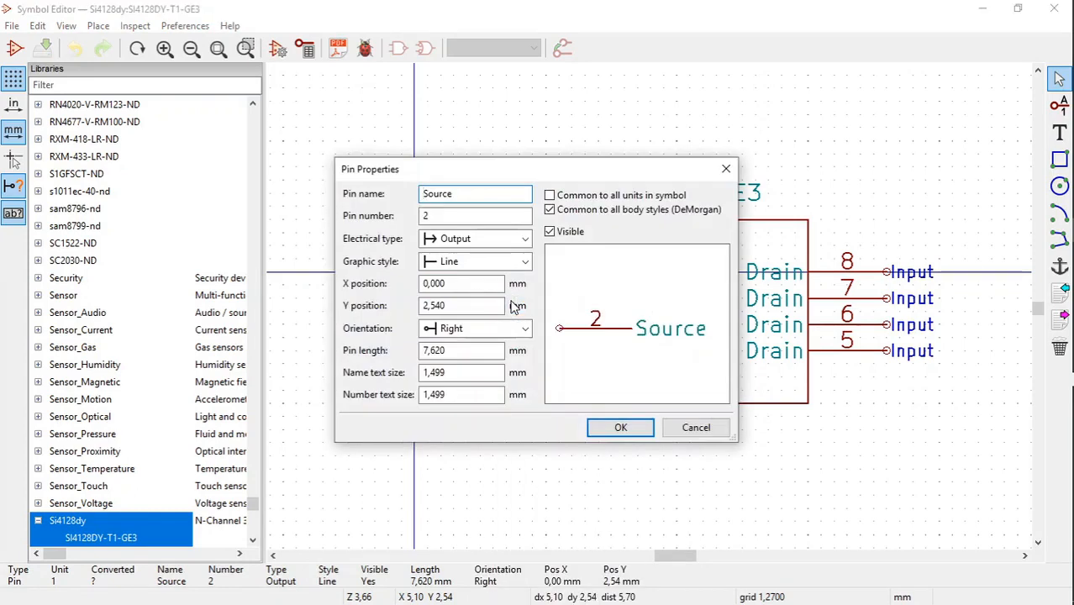
pyautogui.click(525, 240)
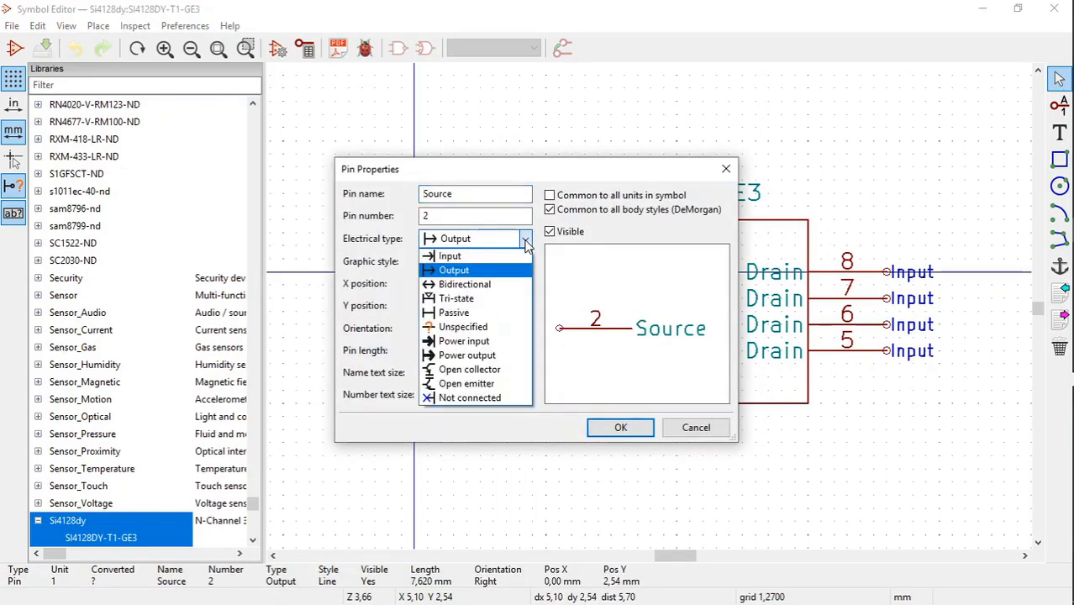
pyautogui.click(511, 313)
pyautogui.click(613, 427)
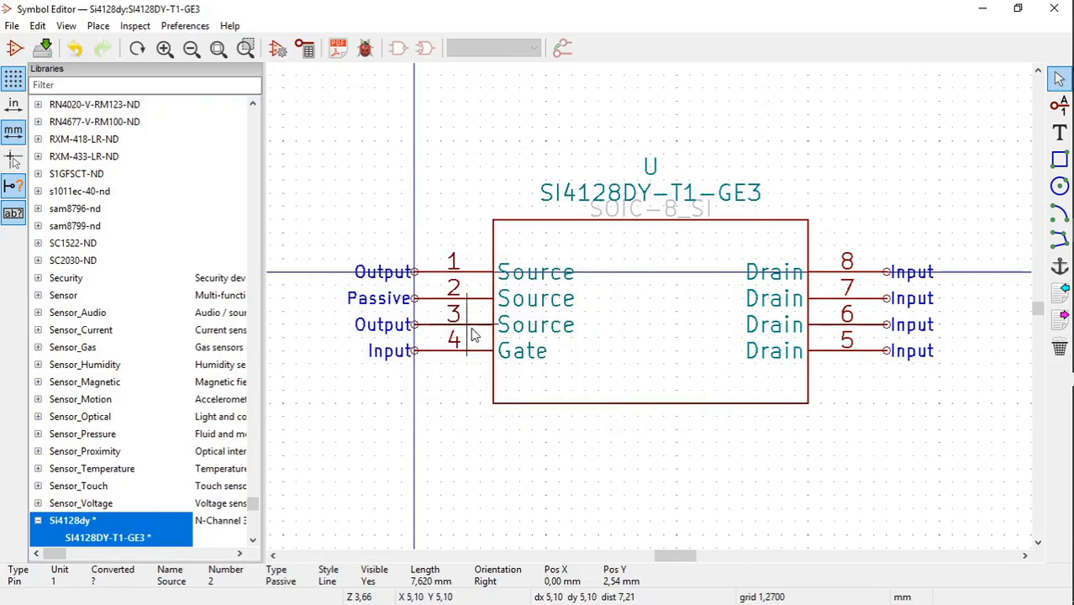
# Step: Set the electrical type of Source pin 3 to Passive, then save the symbol library and leave the symbol editor
pyautogui.rightClick(472, 332)
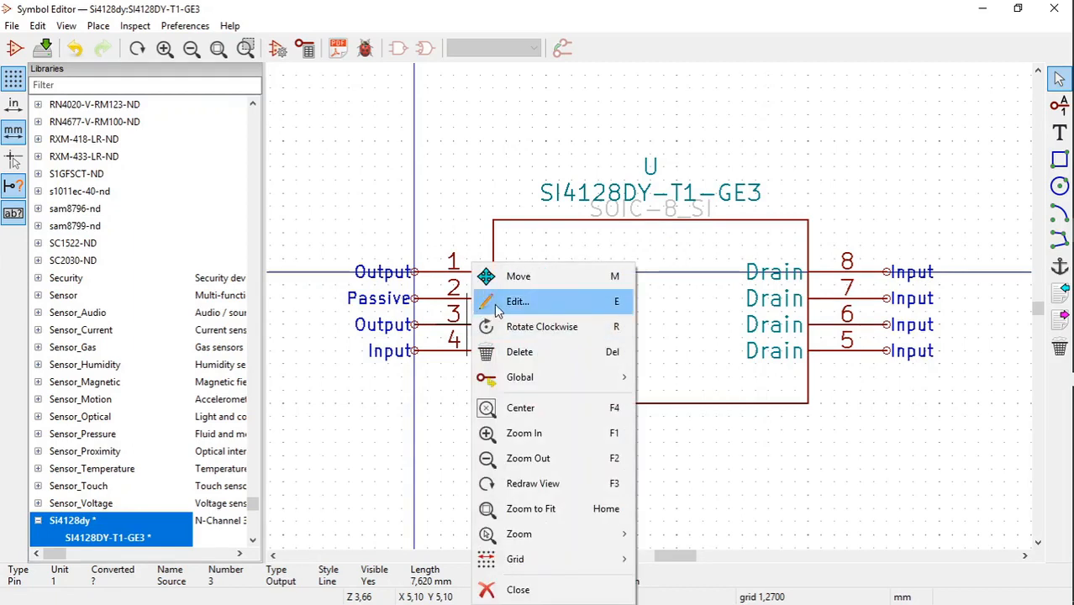
pyautogui.click(494, 304)
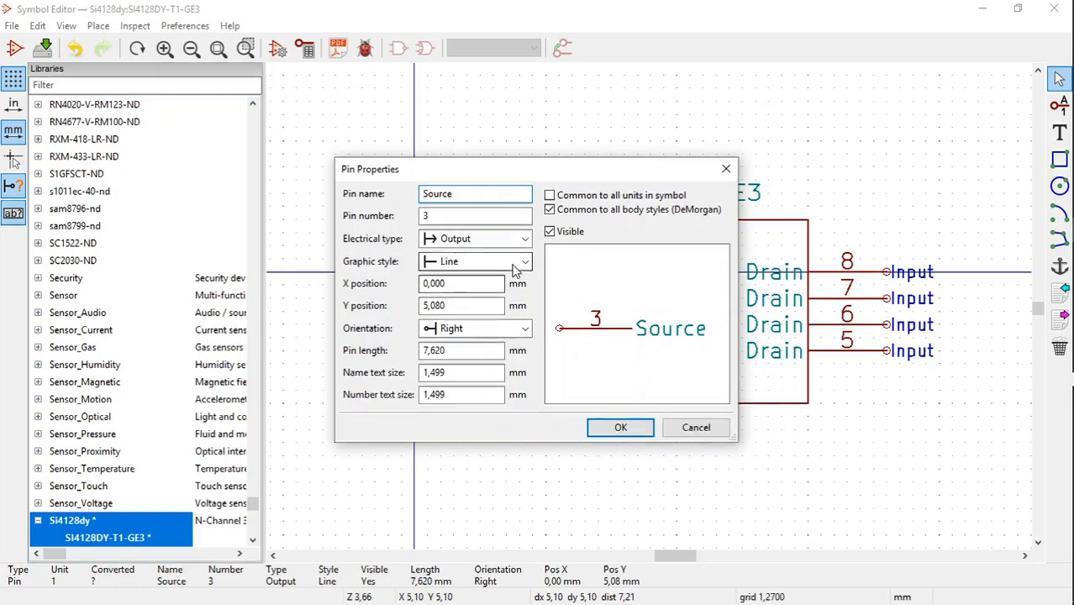
pyautogui.click(525, 241)
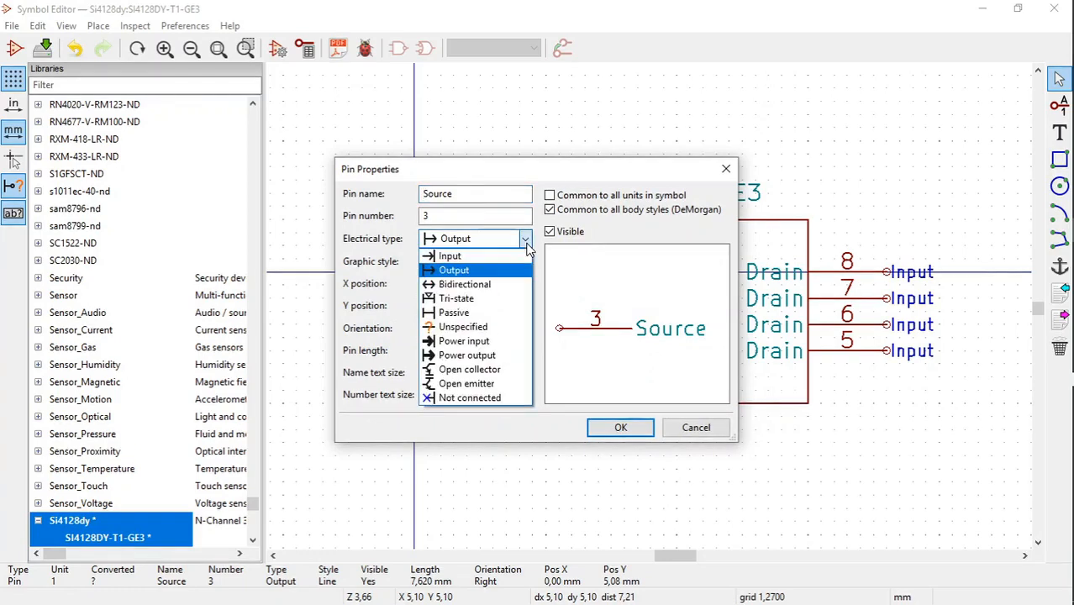
pyautogui.click(507, 313)
pyautogui.click(603, 430)
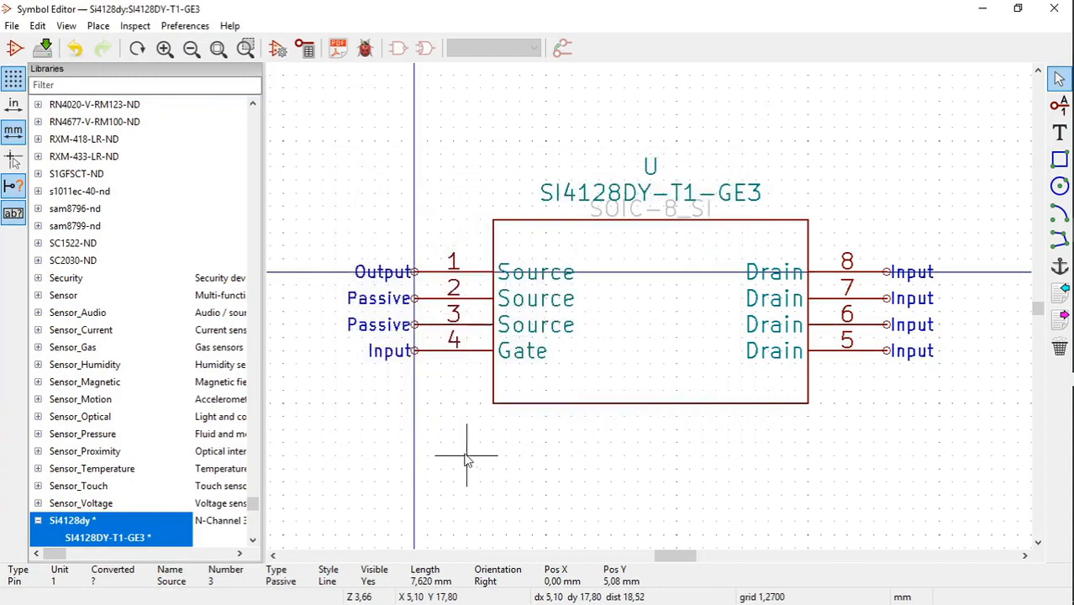
pyautogui.click(45, 50)
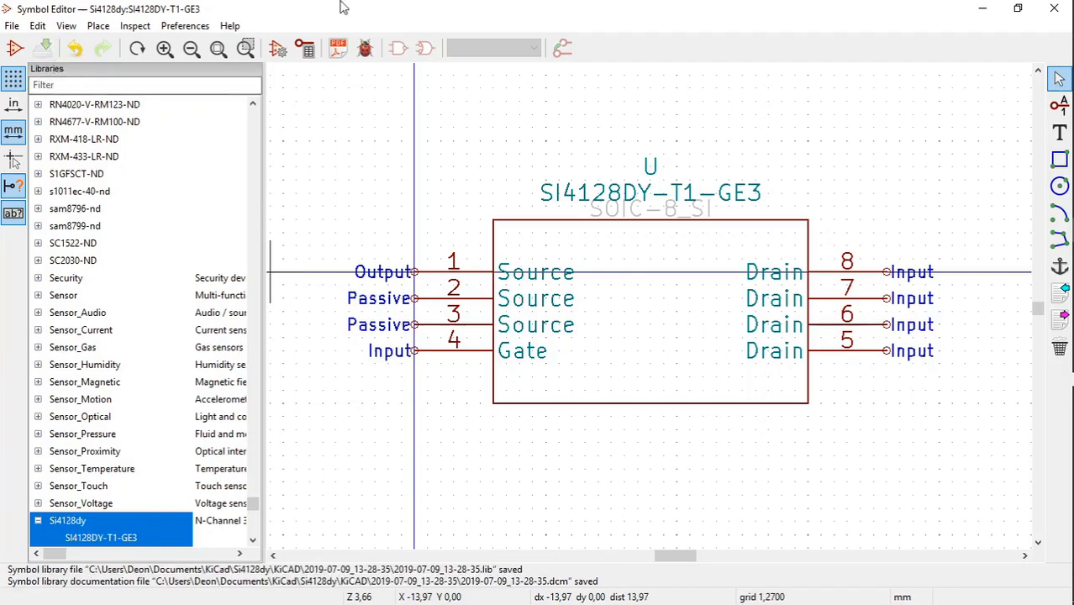
pyautogui.click(1054, 9)
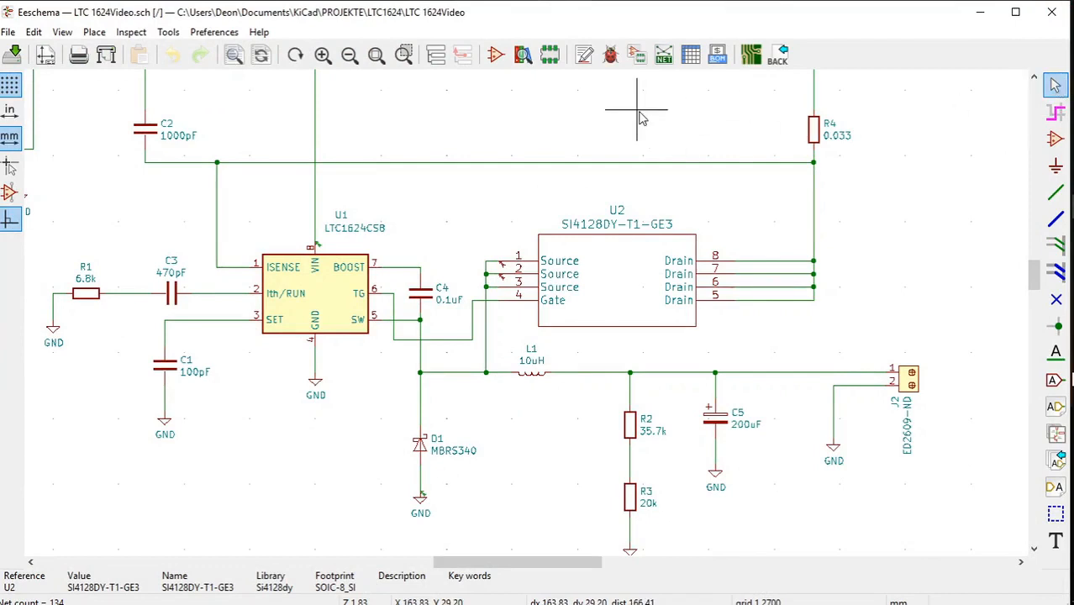
# Step: Delete the existing error markers and rerun the electrical rules check on the schematic, closing the checker when finished
pyautogui.click(610, 54)
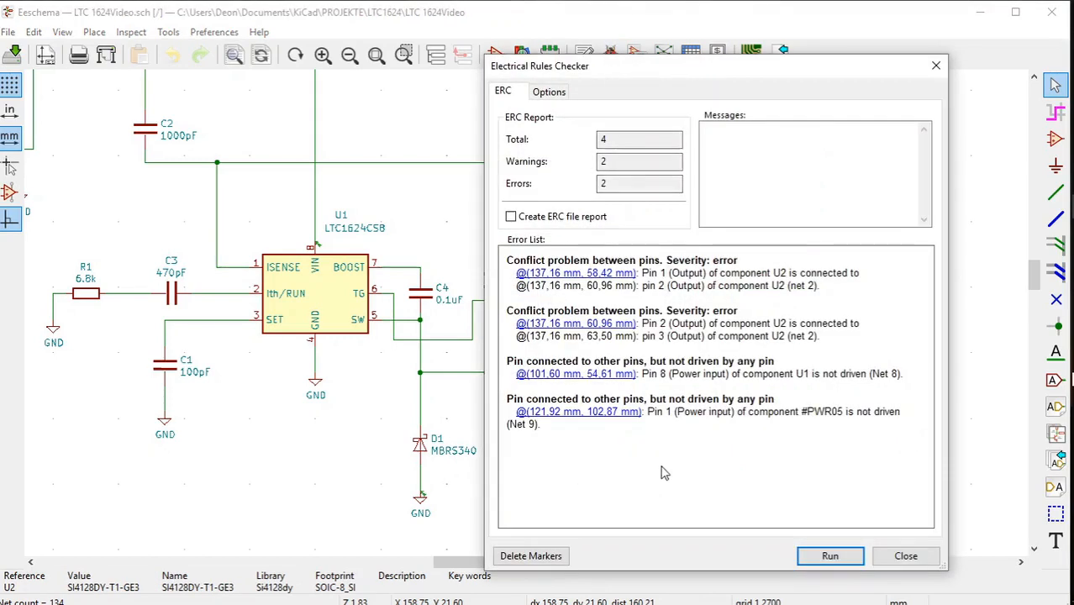
pyautogui.click(531, 557)
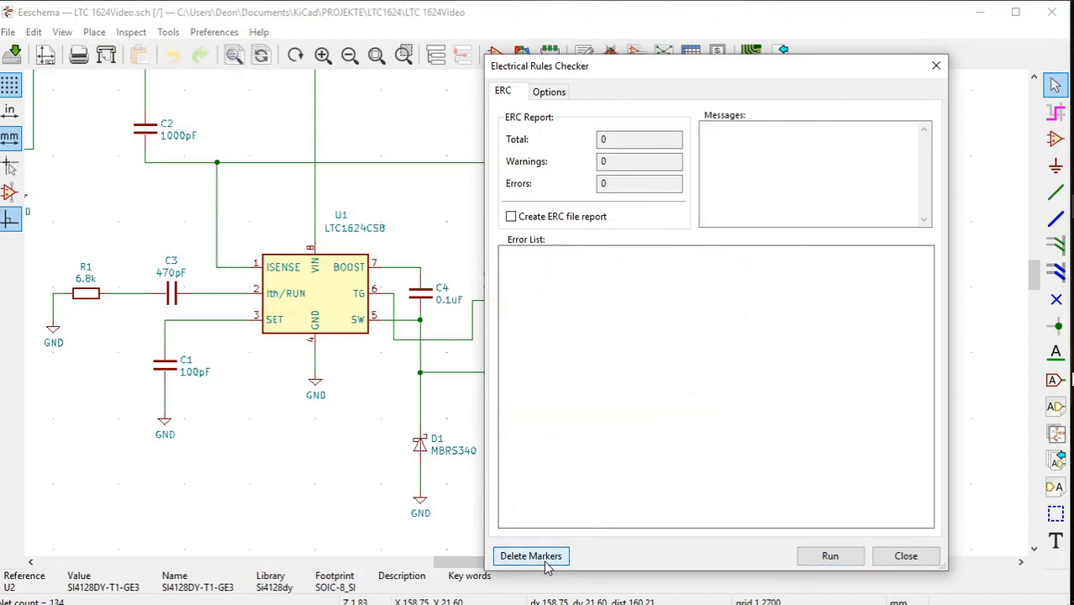
pyautogui.click(833, 558)
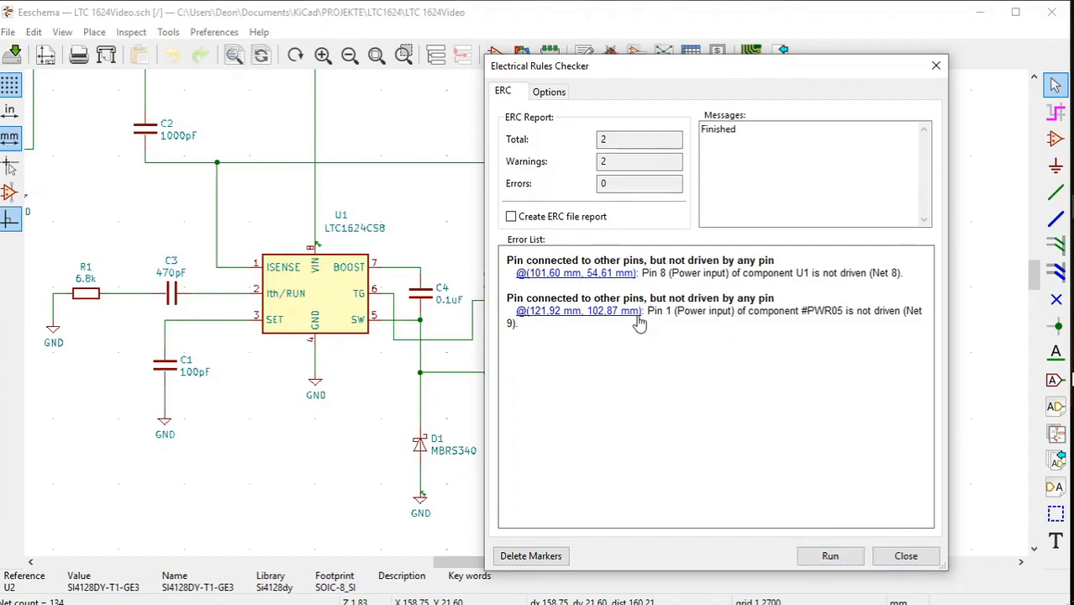
pyautogui.click(906, 556)
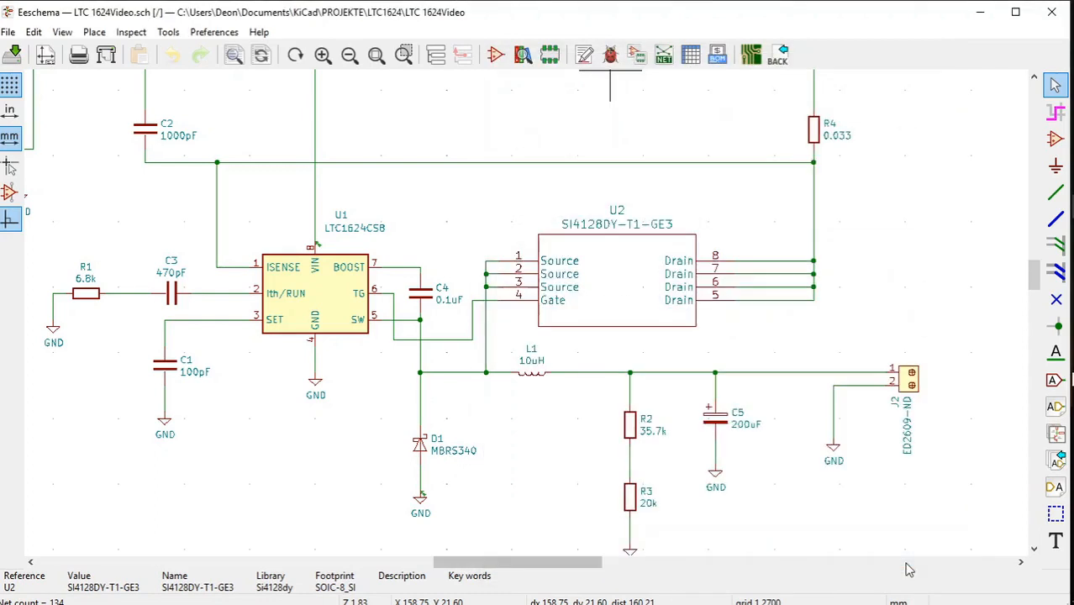